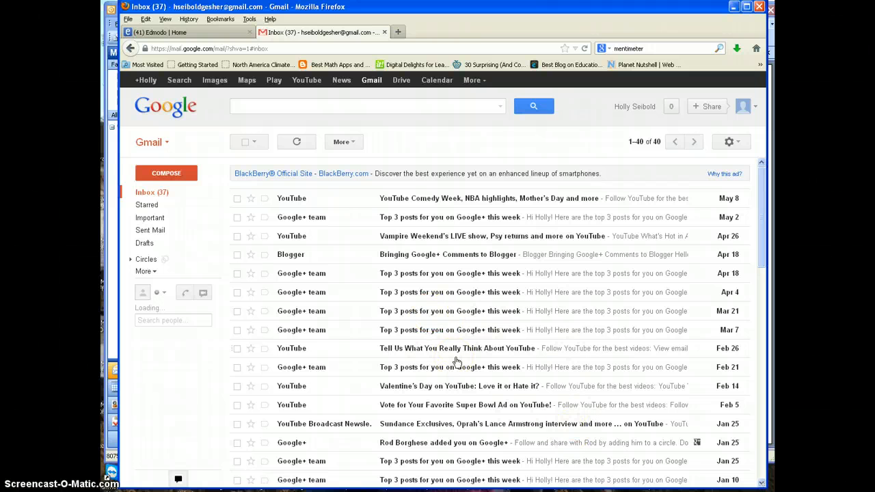
- Open Google Drive from the mailbox and create a new form
click(402, 81)
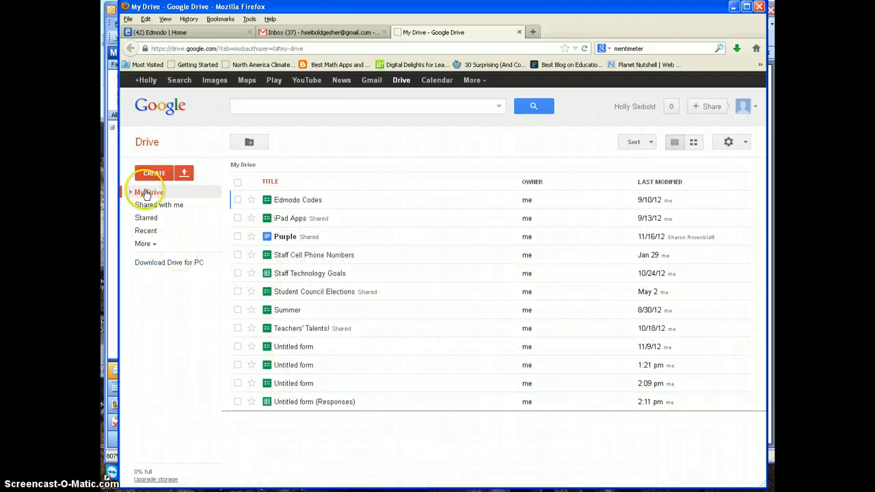
click(155, 174)
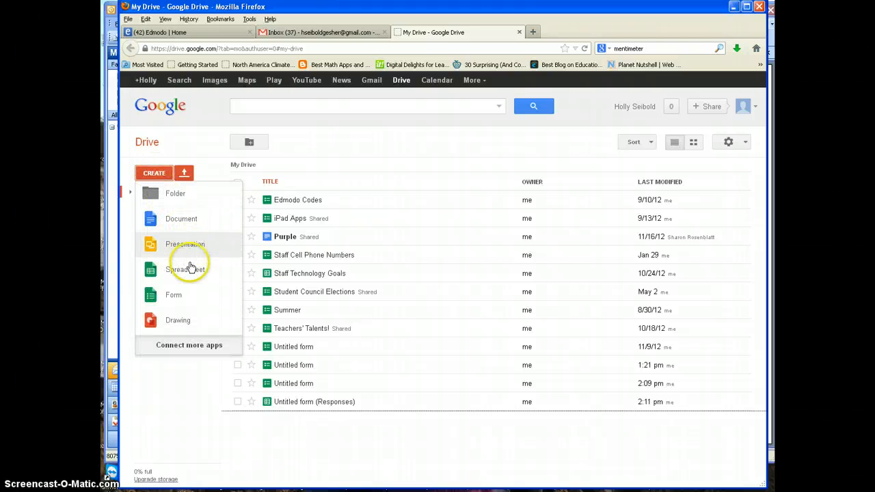
click(190, 333)
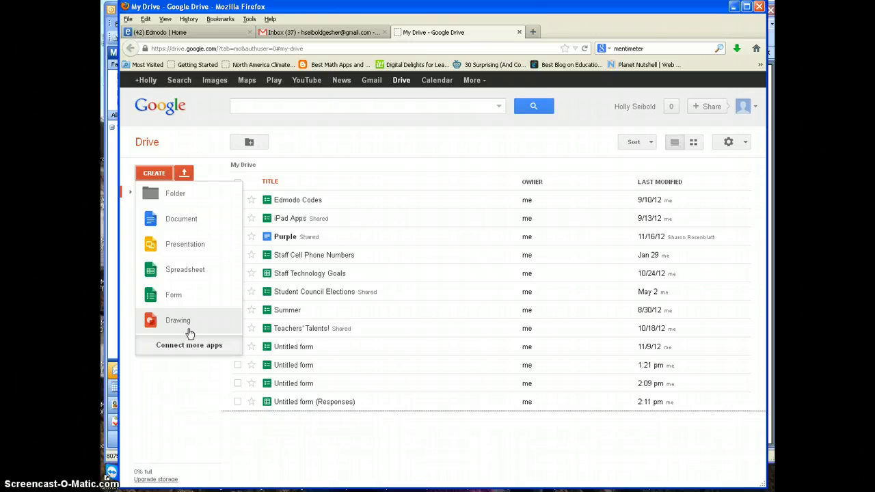
click(181, 296)
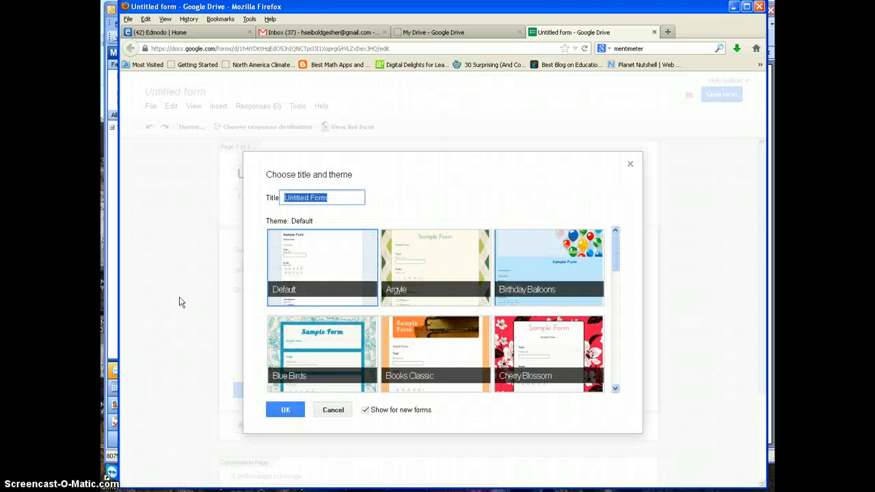
- Give the new form the Argyle theme and the title "Israel Test"
drag(614, 256, 602, 240)
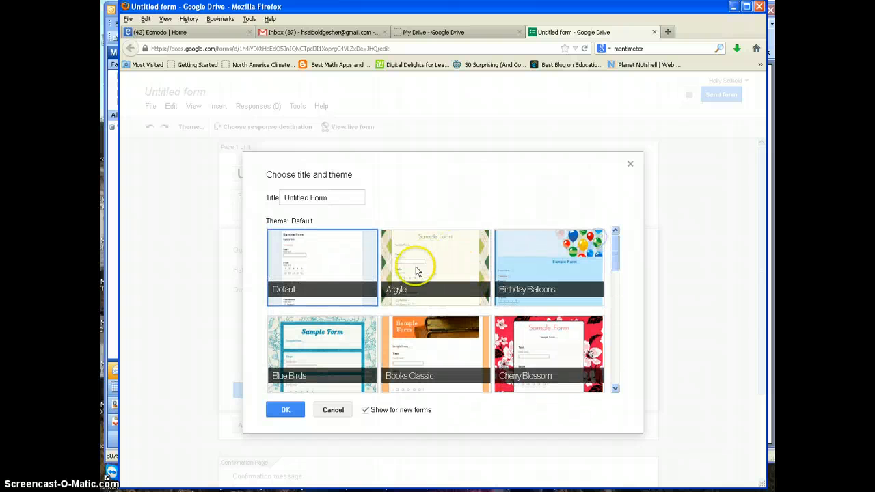
click(419, 270)
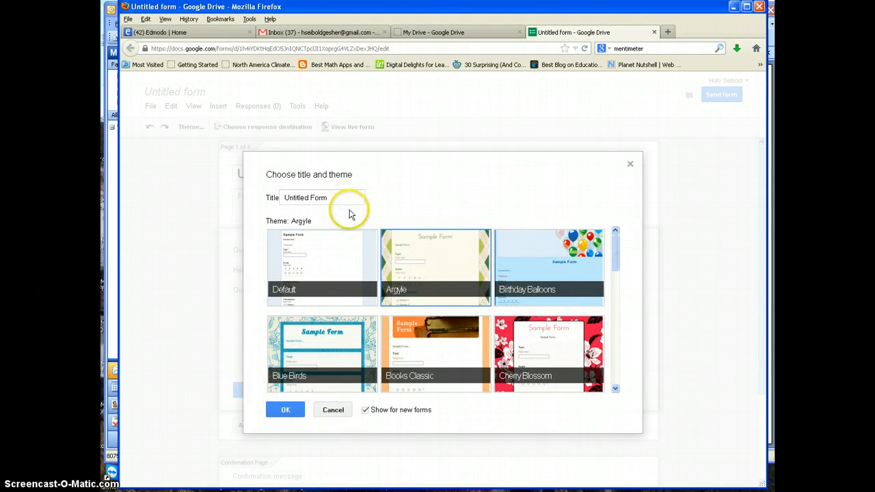
drag(337, 196, 272, 196)
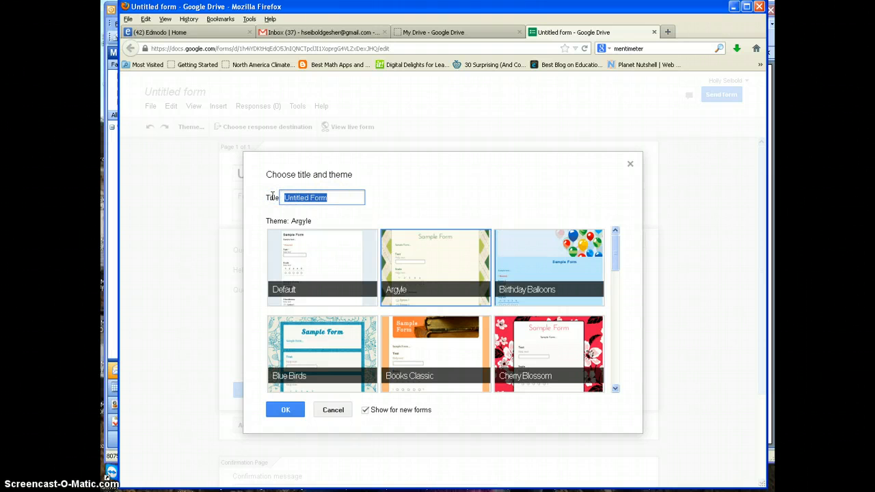
text(Israel Test)
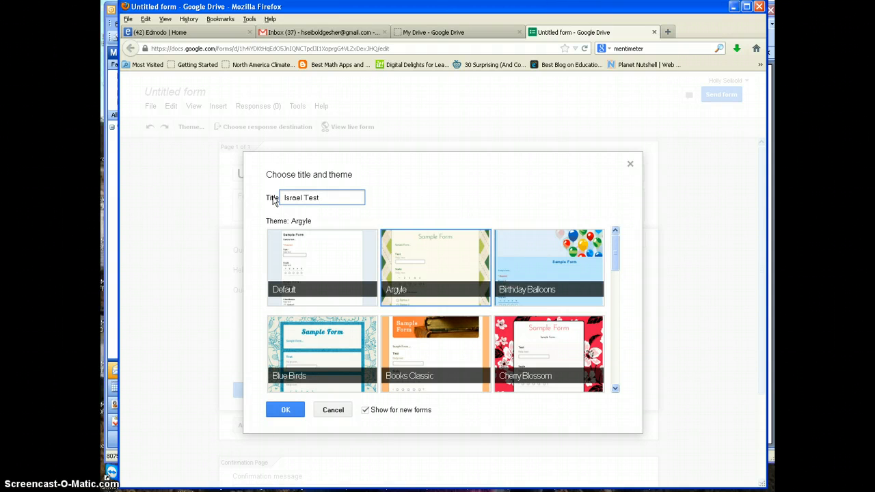
click(286, 410)
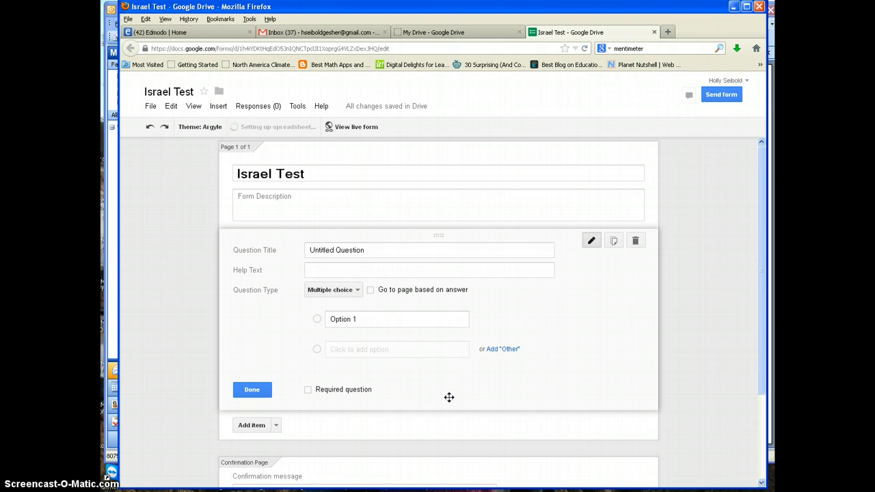
- Enter the form description "This is a test on Israel."
click(272, 176)
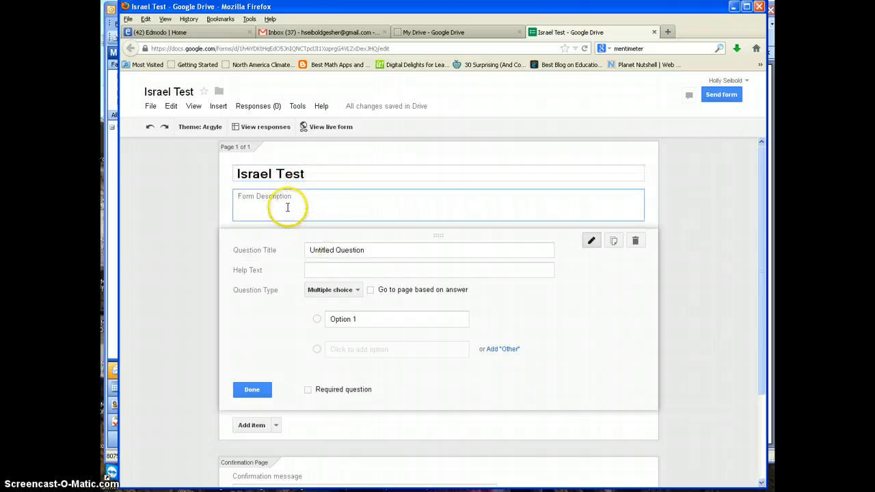
click(288, 203)
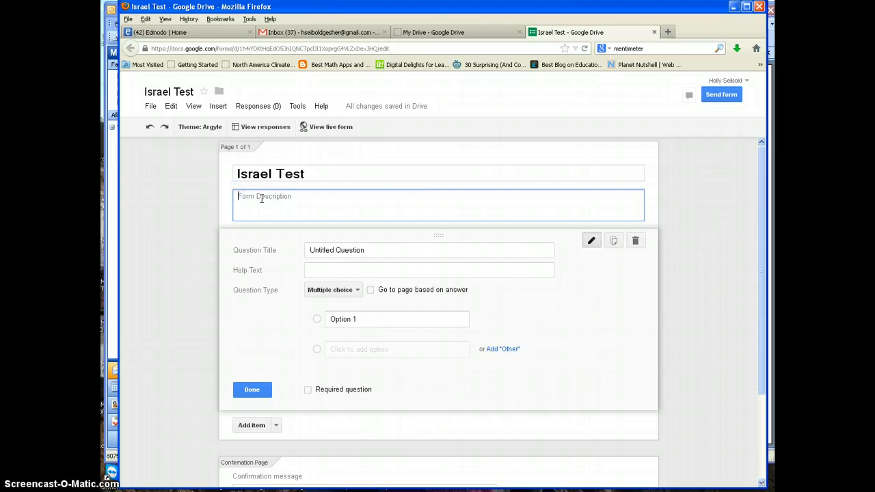
mouse_move(287, 198)
mouse_down()
mouse_move(298, 196)
mouse_move(254, 197)
mouse_up()
key(BackSpace)
text(This is a test on Israel.)
- Title the first question "Where is Israel located?" and add the help text "Write in complete sentences"
click(352, 251)
drag(374, 250, 294, 245)
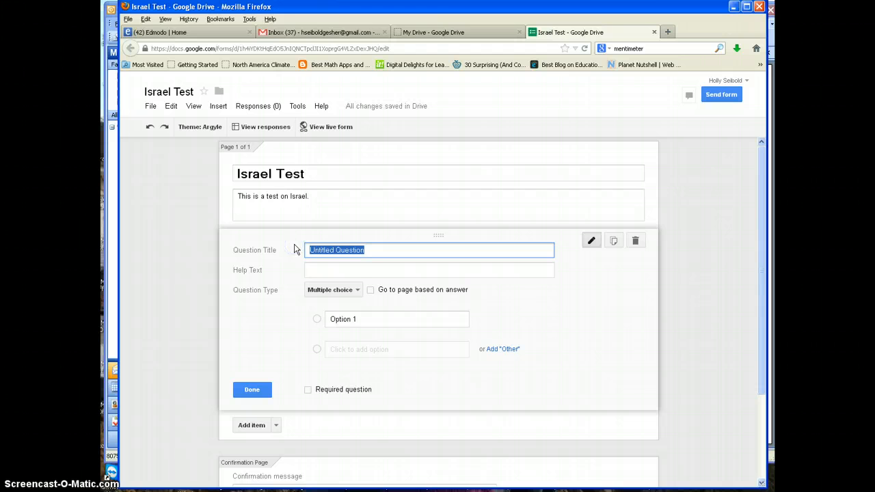
text(W)
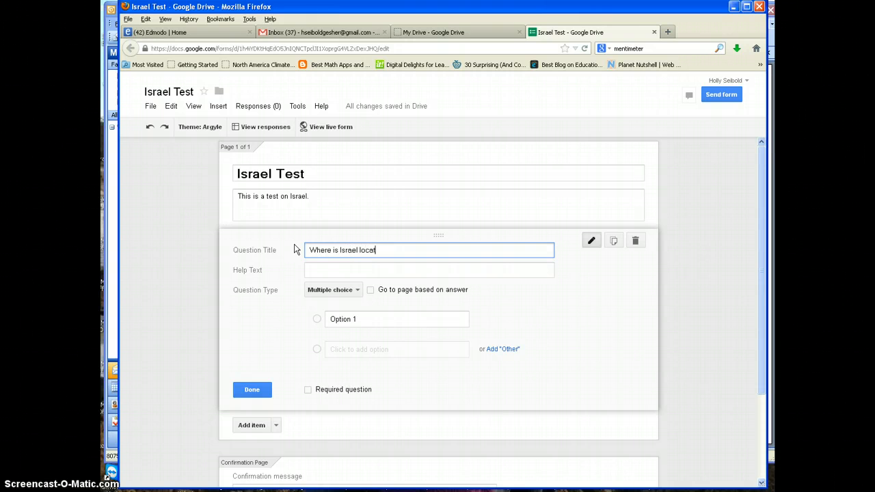
click(328, 275)
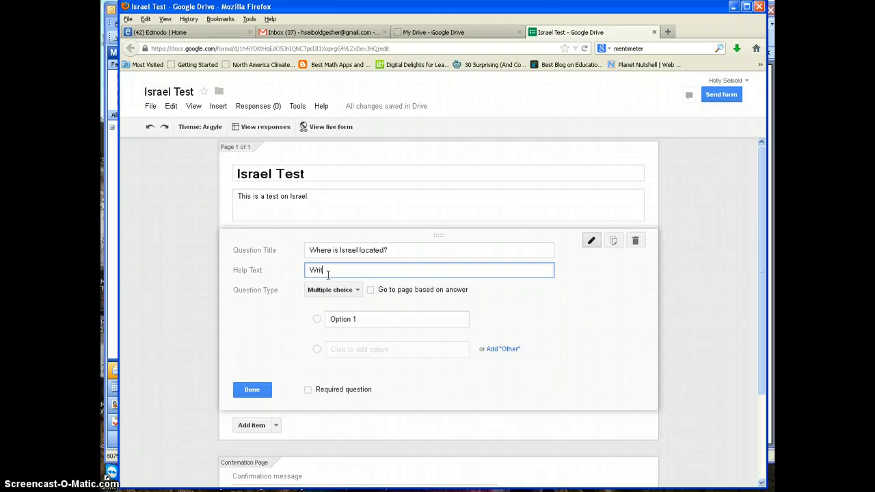
text(Write in complete sentences)
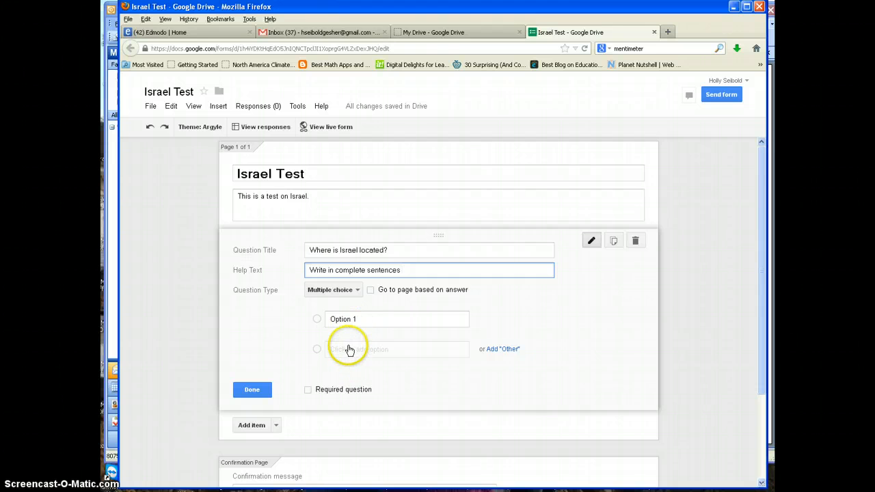
- Try the Text and Paragraph text question types on the first question
click(356, 289)
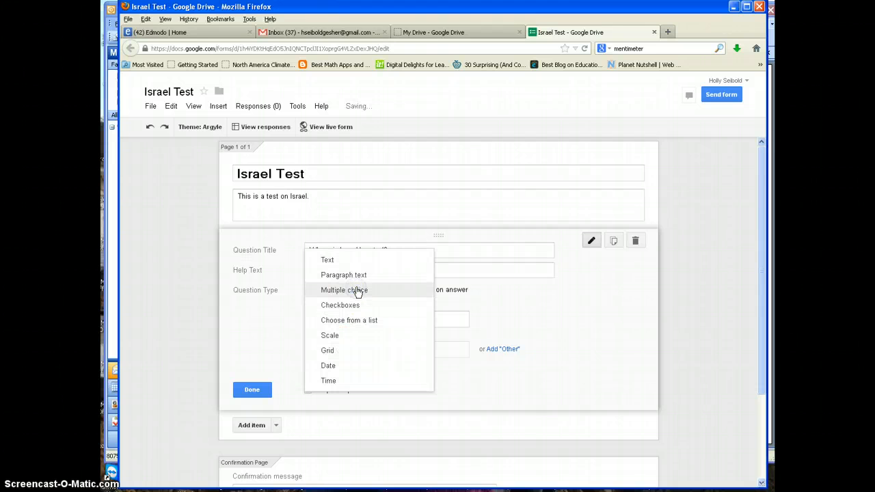
click(342, 258)
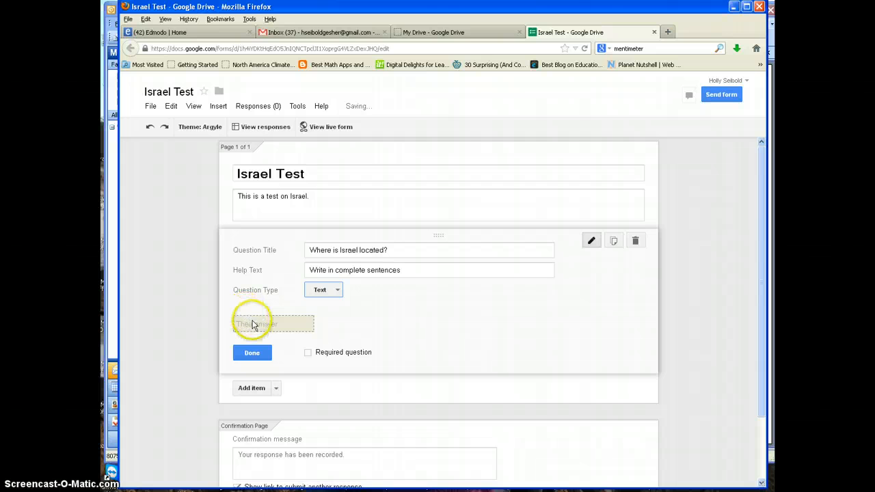
click(338, 291)
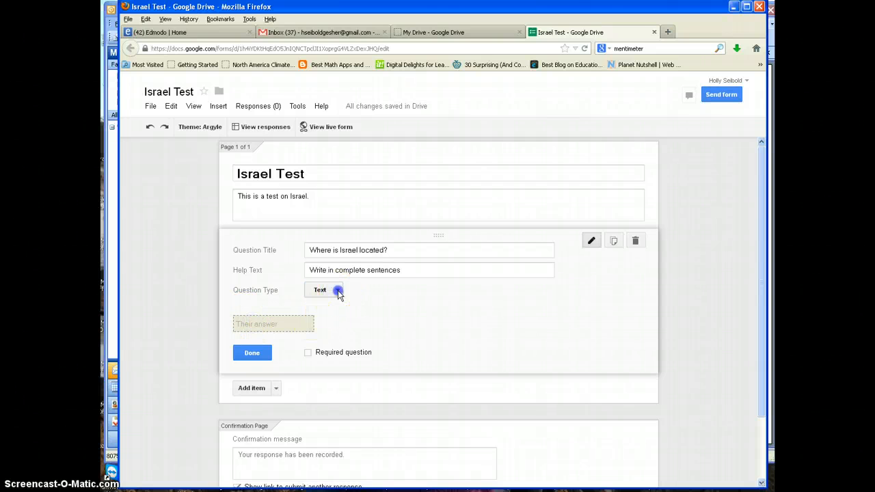
click(340, 305)
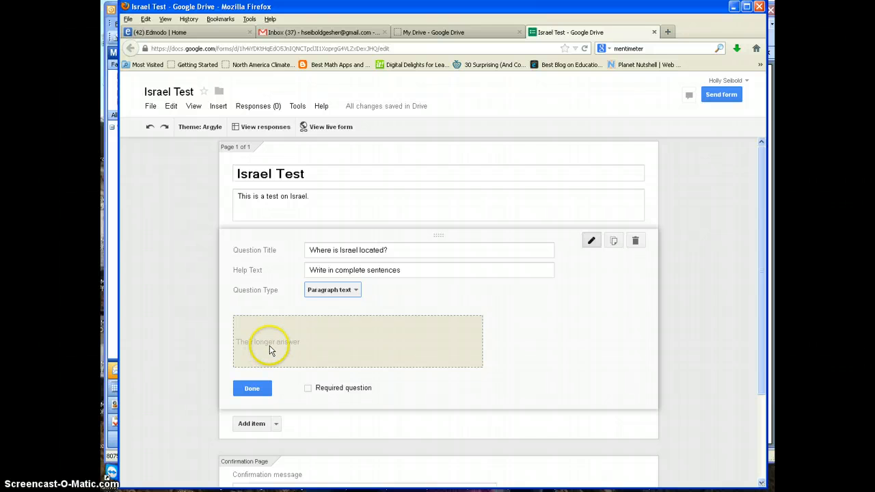
- Set the first question's type to Text, make it required and finish editing it
click(355, 292)
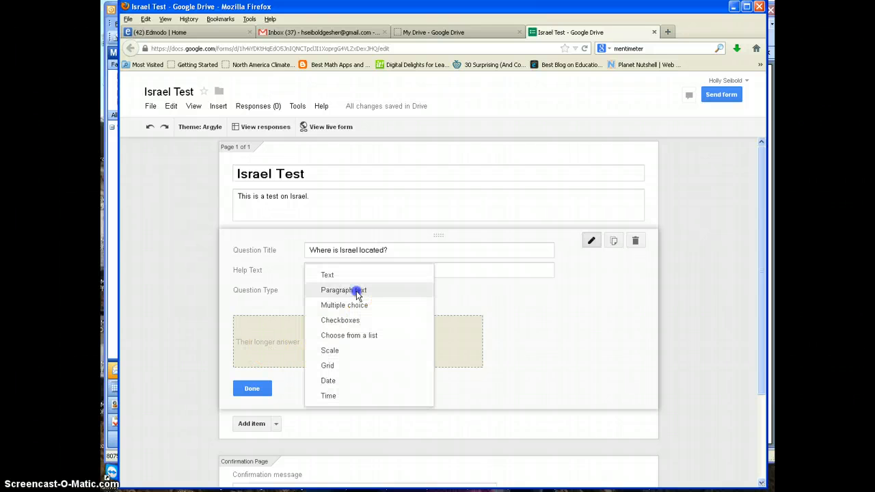
click(334, 275)
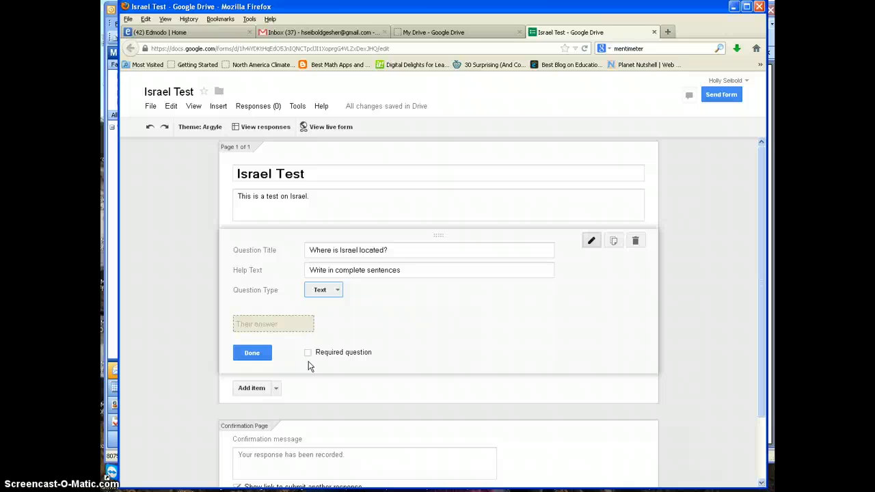
click(308, 353)
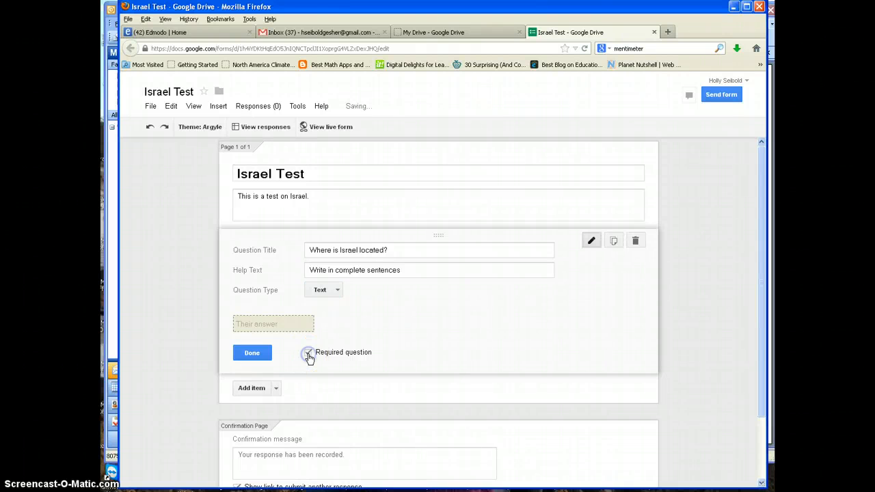
click(250, 355)
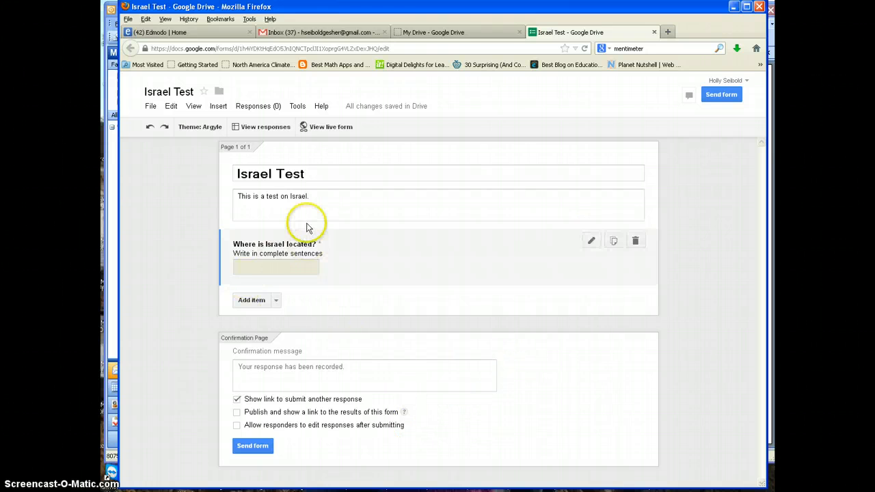
- Add a paragraph text question titled "Who lives in Israel?" below the first question
click(277, 301)
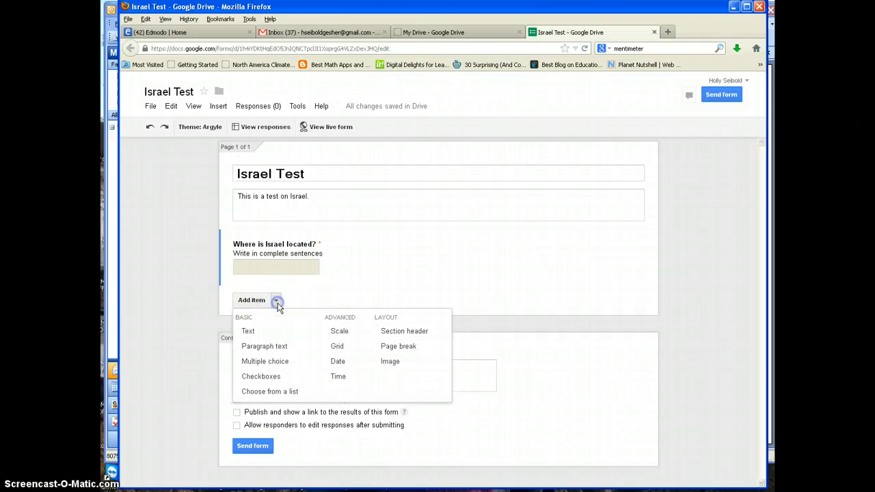
click(251, 347)
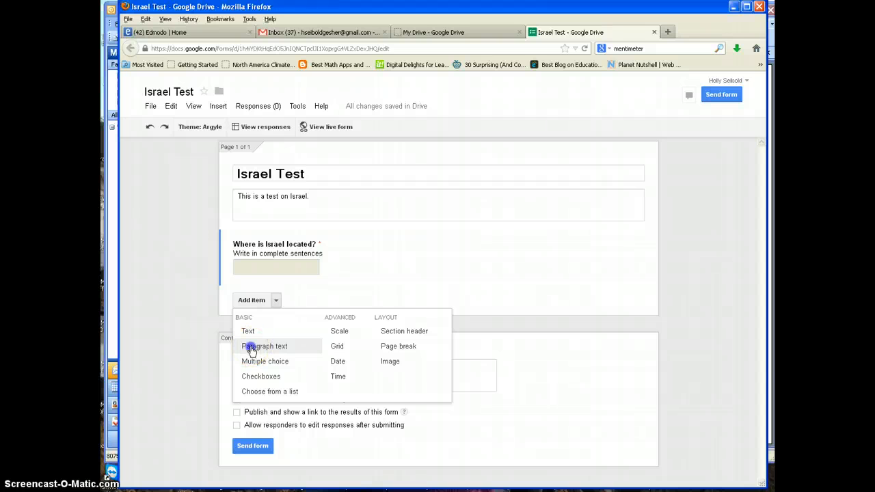
click(354, 306)
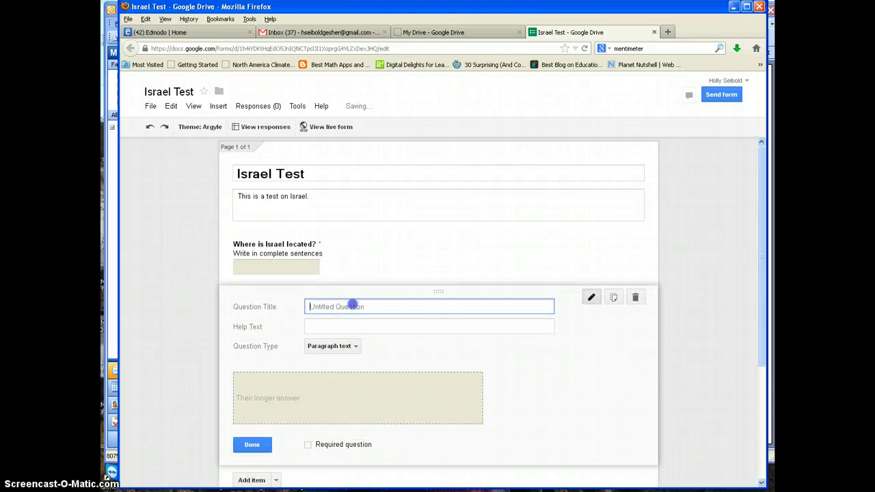
drag(375, 312, 291, 310)
text(Who lives in Israel?)
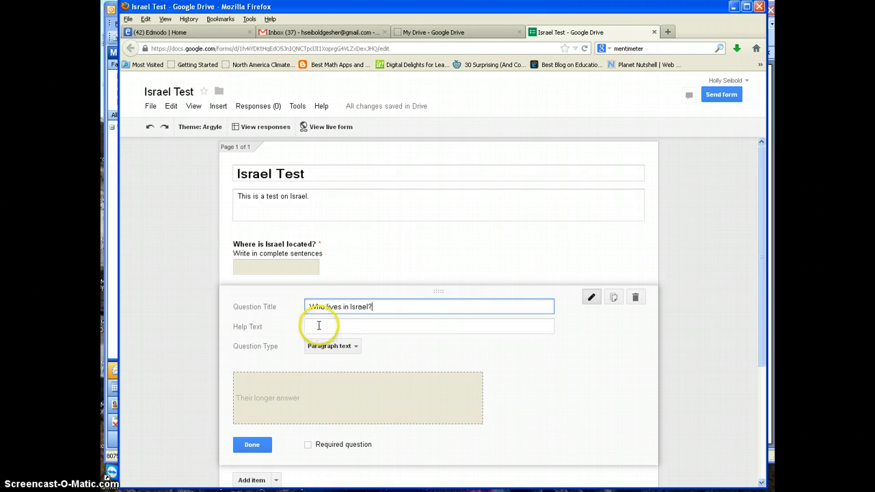
- Add the help text "Answer in at least 5 sentences." to the second question, and save it as required
click(321, 326)
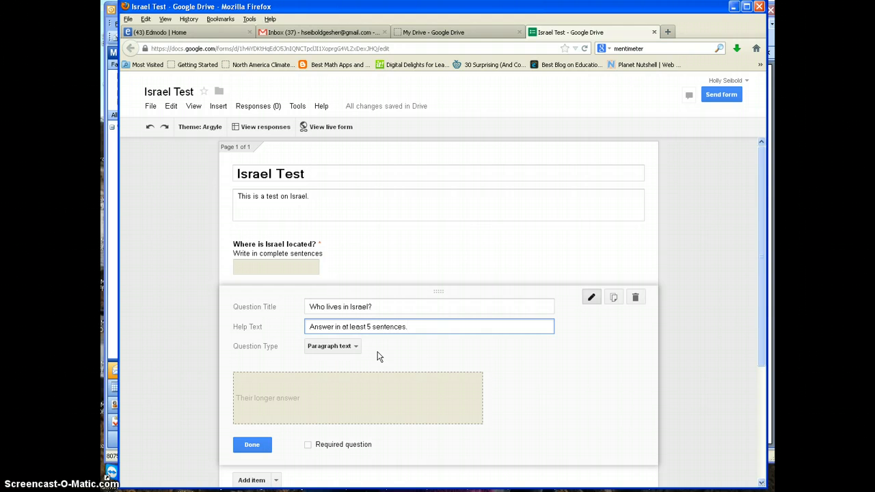
click(307, 444)
click(253, 445)
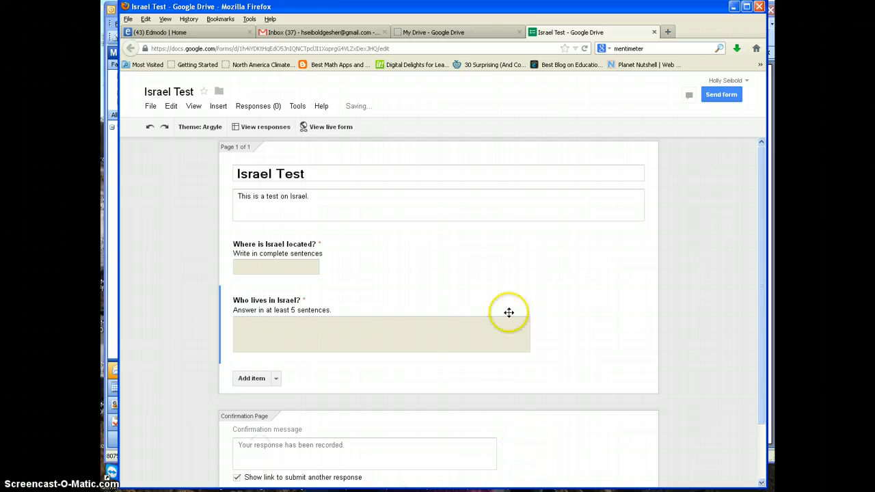
- Set the confirmation page to publish a link to the form's results and hide the link to submit another response
scroll(547, 287, down, 2)
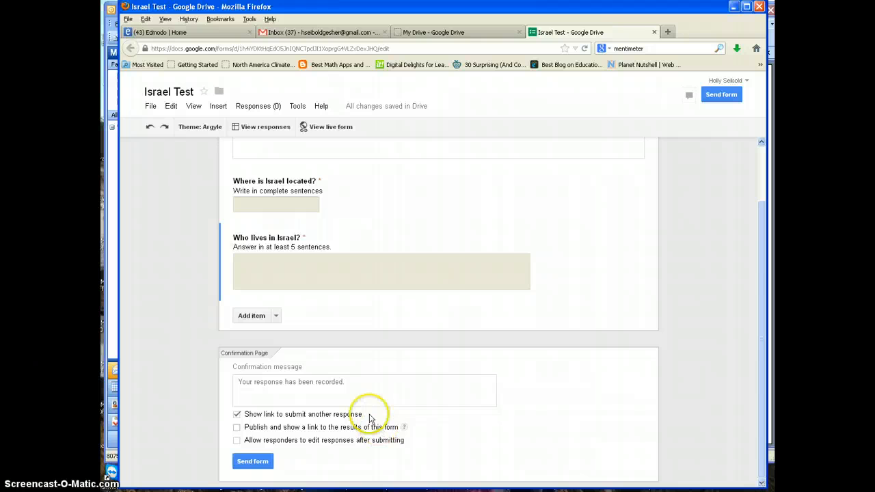
click(237, 429)
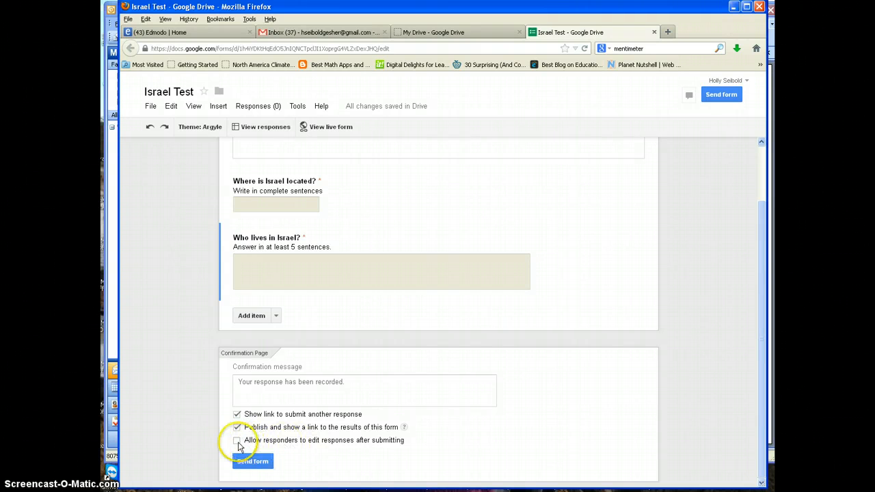
click(236, 441)
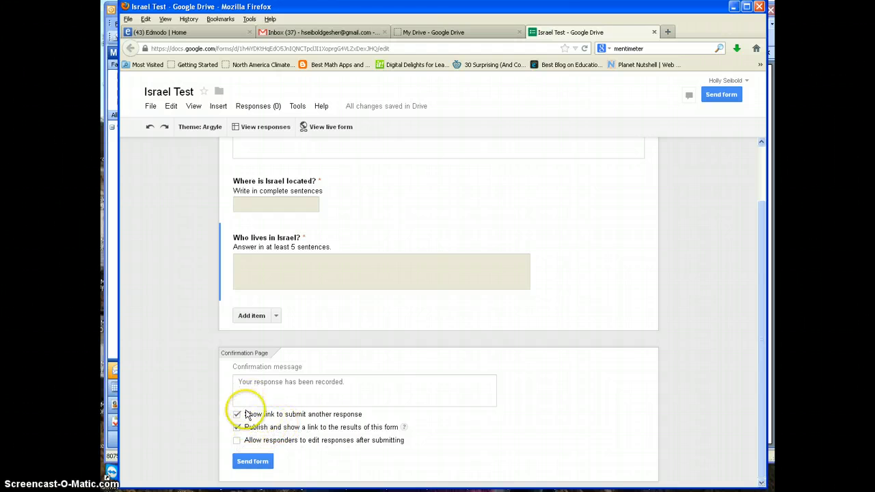
click(236, 415)
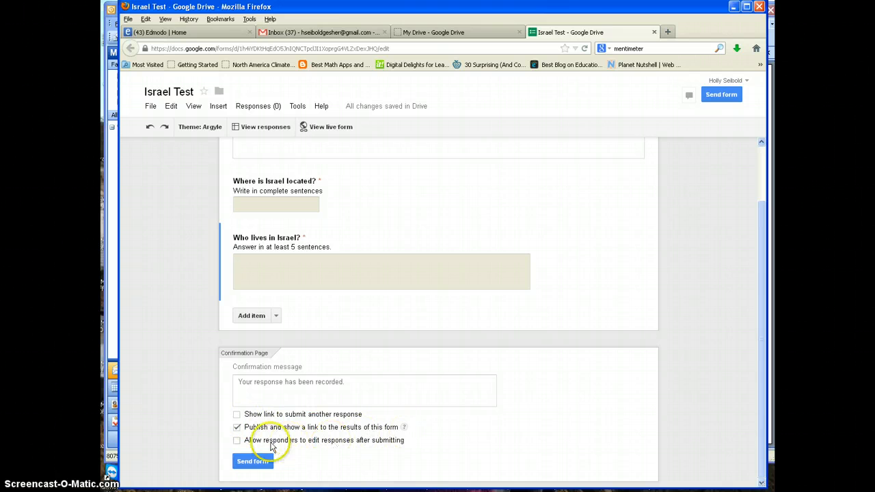
- Open the form's sending options, select the full link to share, and finish the dialog
click(258, 463)
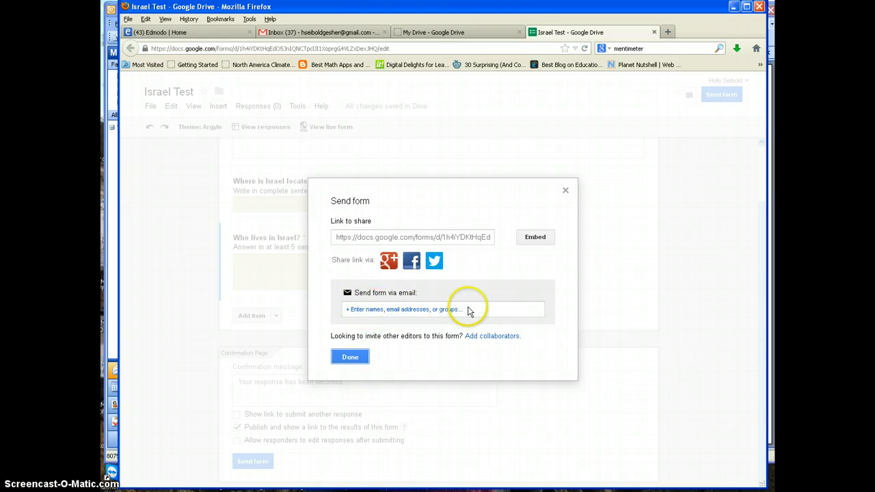
click(369, 238)
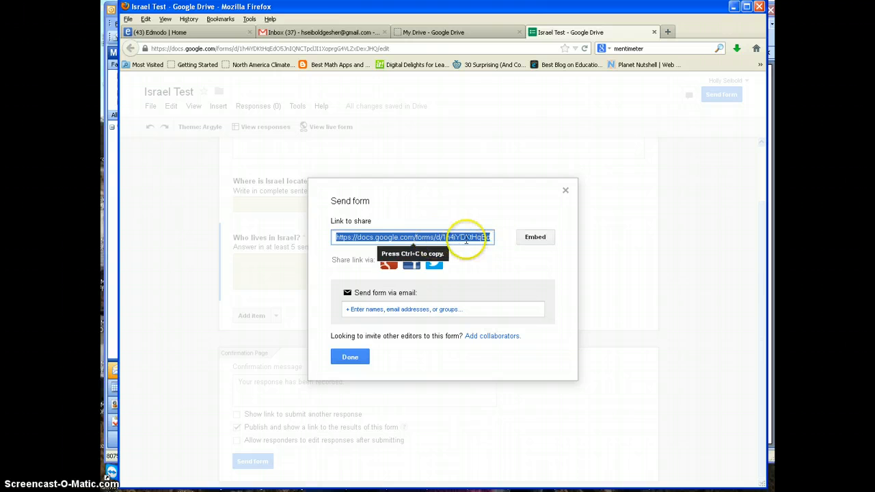
click(351, 357)
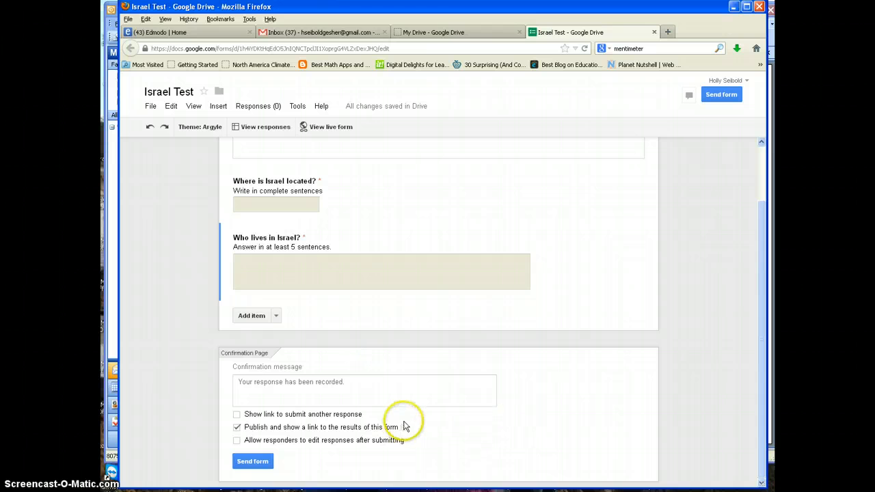
- Open the live form, answer "Far away" to the first question and "Lots of people" to the second, and submit it
scroll(404, 415, up, 2)
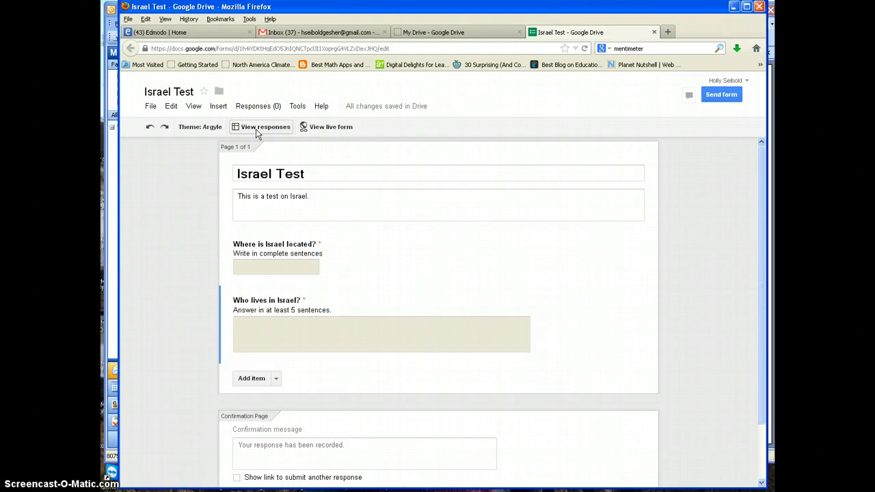
click(332, 129)
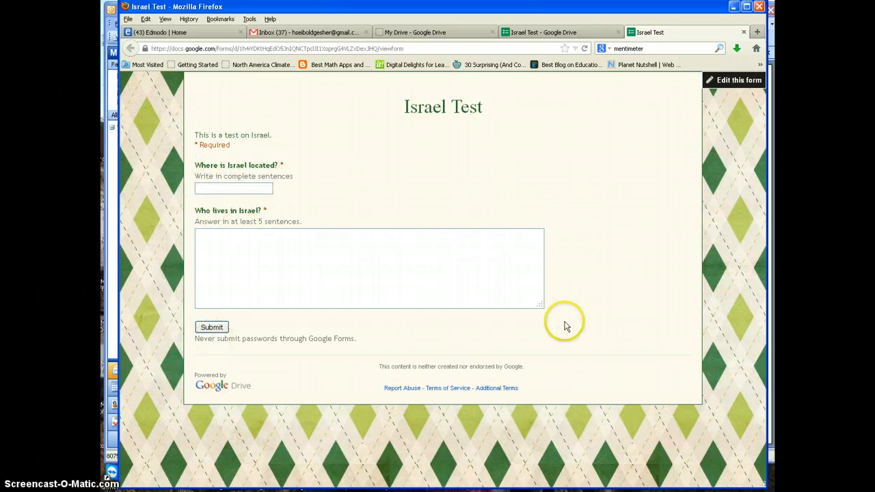
click(234, 186)
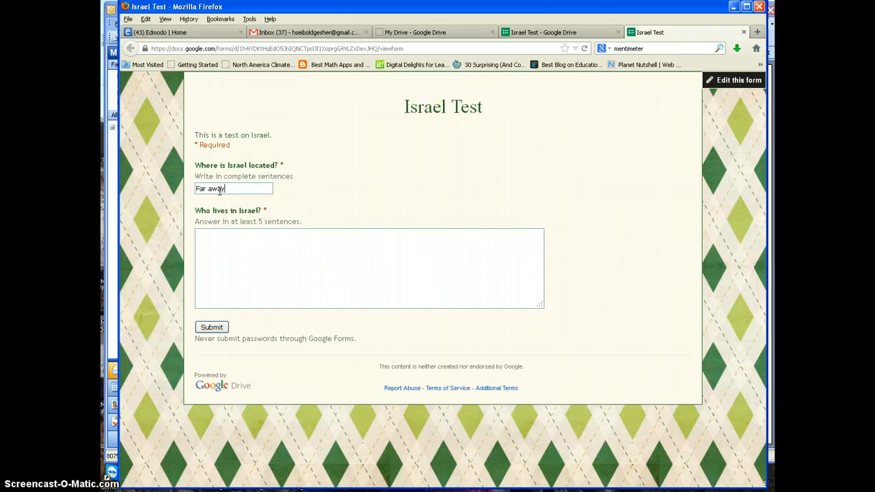
click(236, 255)
click(214, 327)
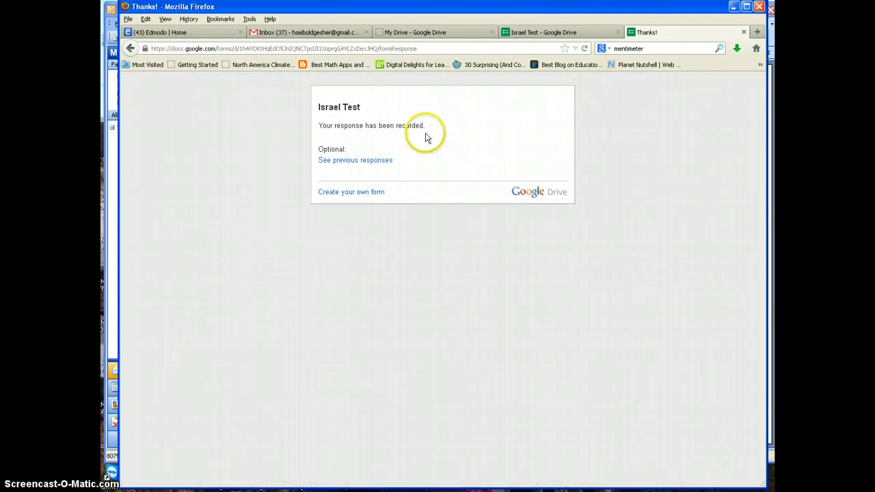
- View the previous responses from the confirmation page, and return to the form editor
click(369, 161)
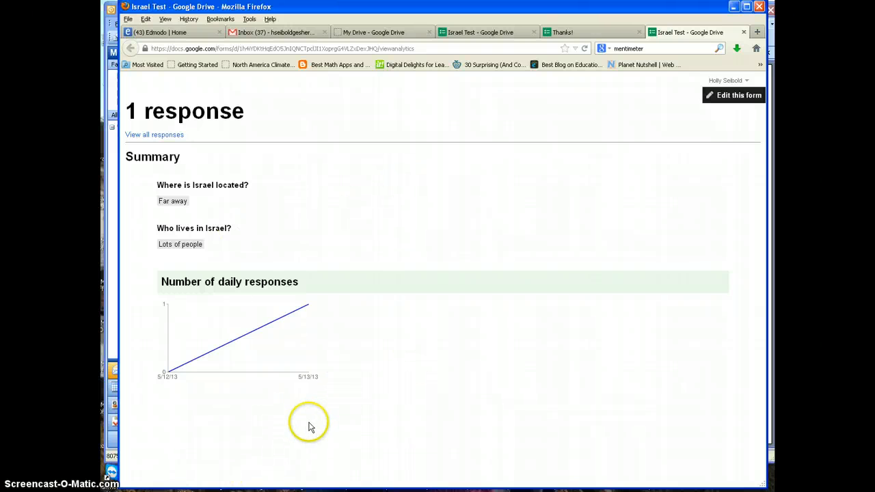
click(586, 31)
click(500, 35)
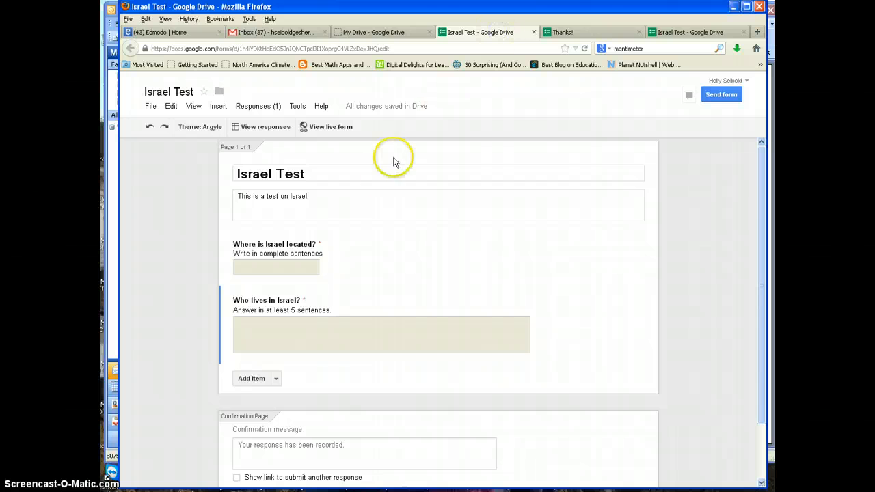
- Inspect the linked responses spreadsheet for the submitted answers, and go back to the form editor
click(256, 128)
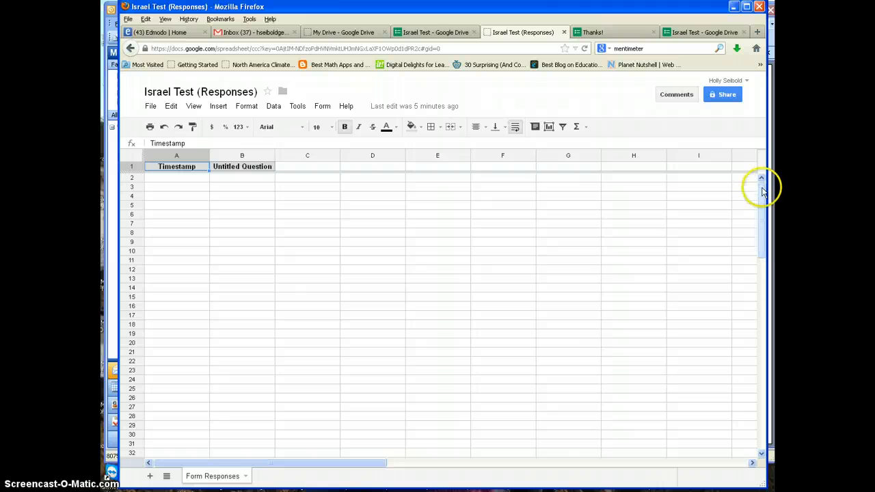
drag(762, 192, 749, 172)
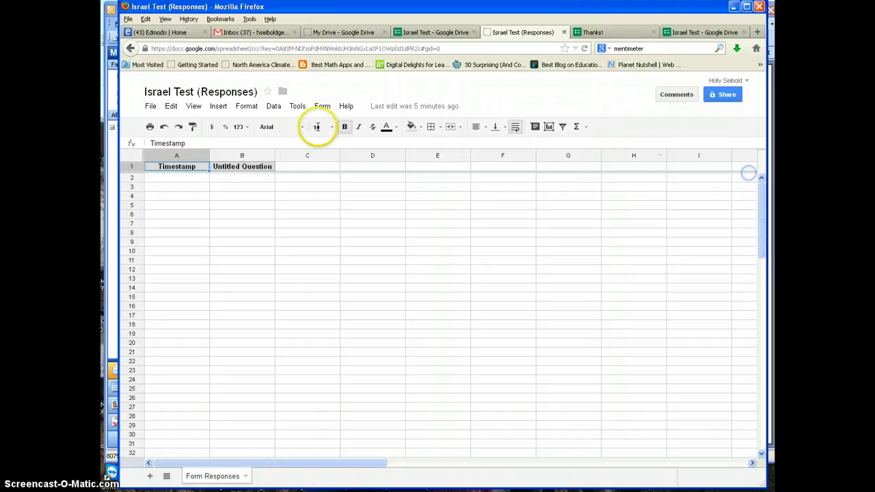
click(438, 31)
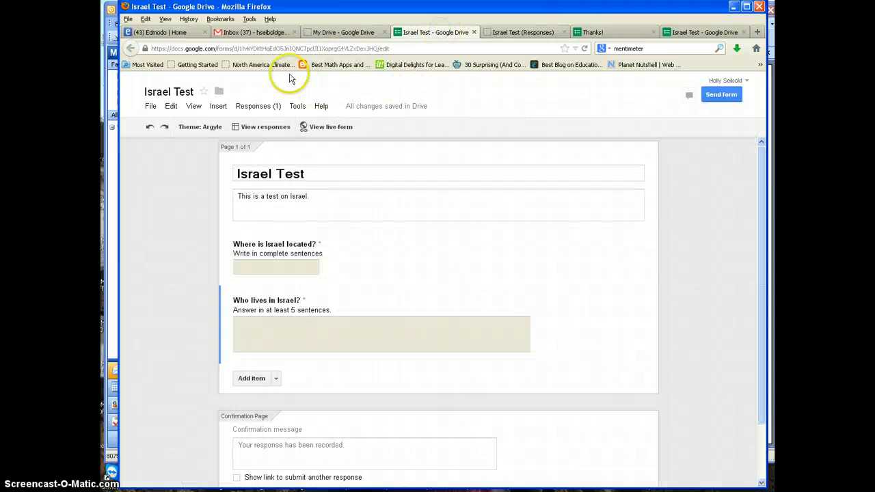
- View the form's summary of responses, check the file list in My Drive, and return to the form editor
click(259, 106)
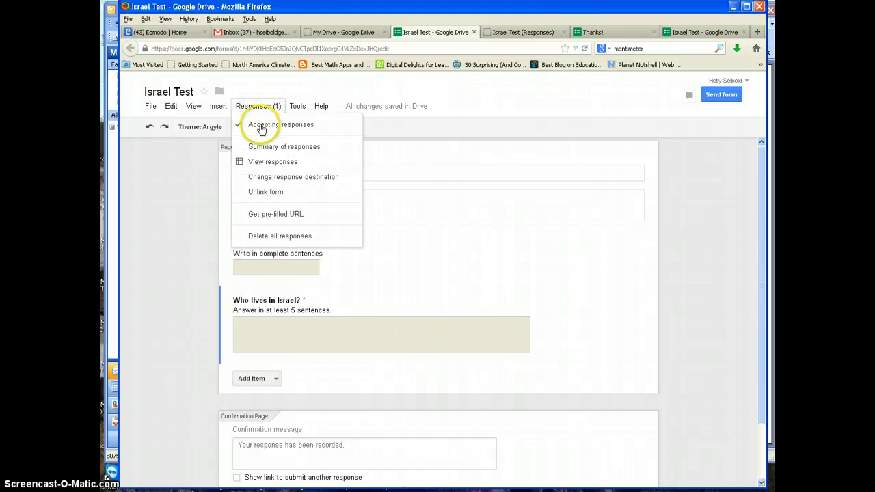
click(268, 147)
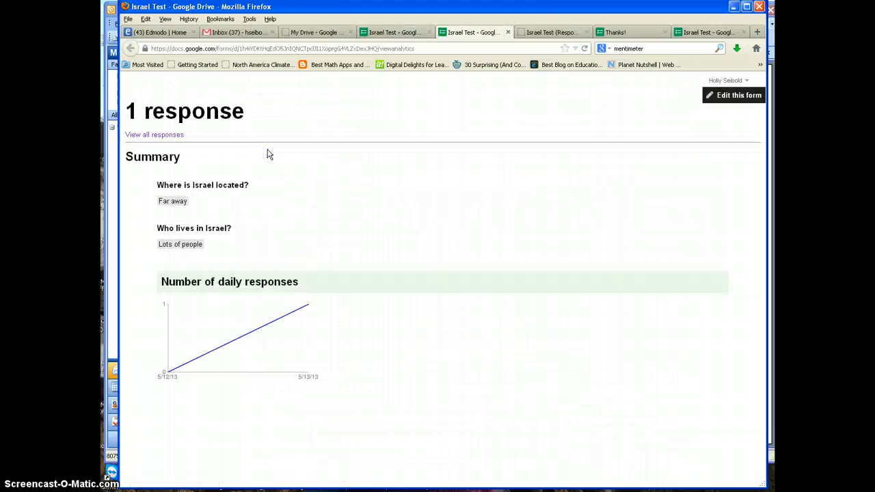
click(405, 34)
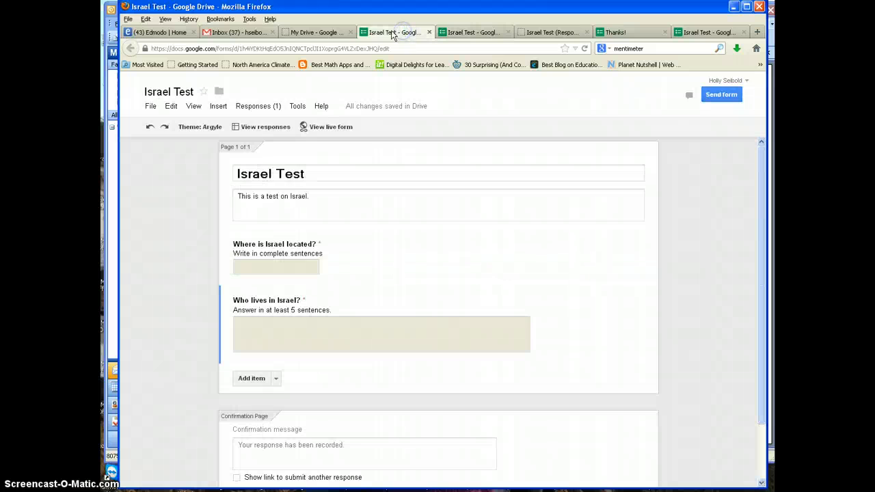
click(326, 33)
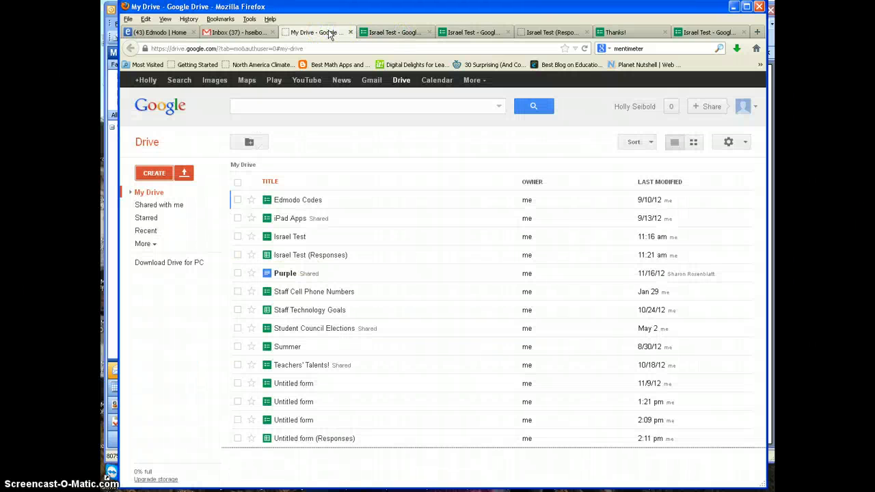
click(377, 32)
- Reopen the responses spreadsheet from the form editor, look through its columns, and return to the editor
click(257, 106)
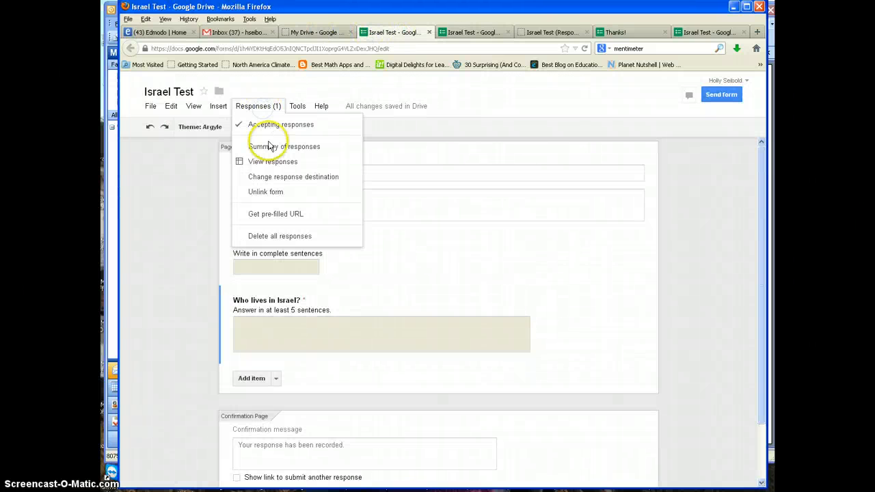
click(267, 167)
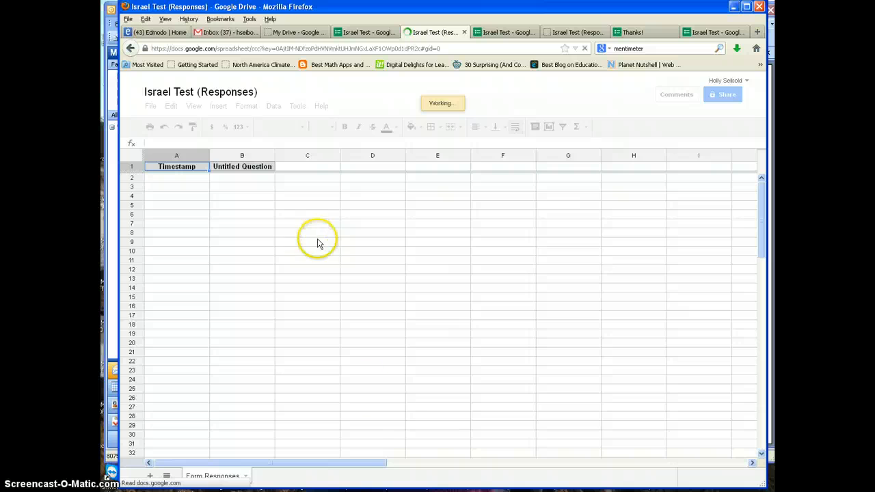
click(369, 464)
drag(369, 465, 202, 464)
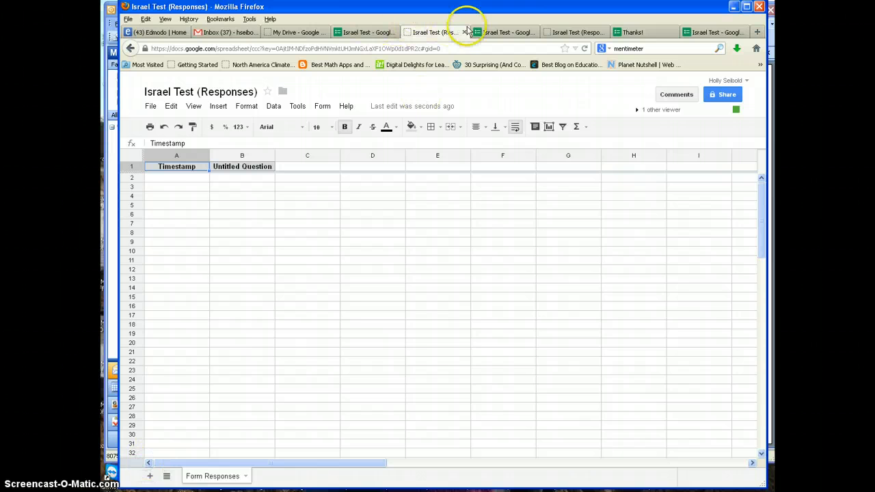
click(511, 31)
click(392, 35)
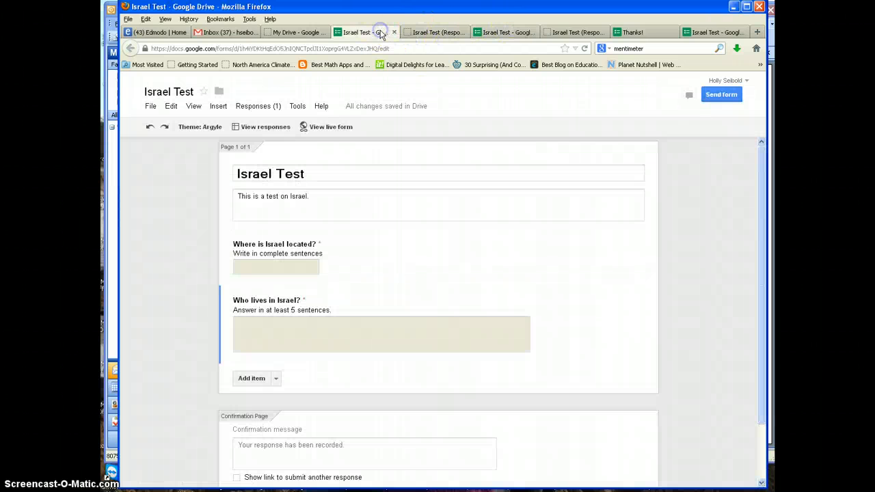
click(416, 33)
click(375, 34)
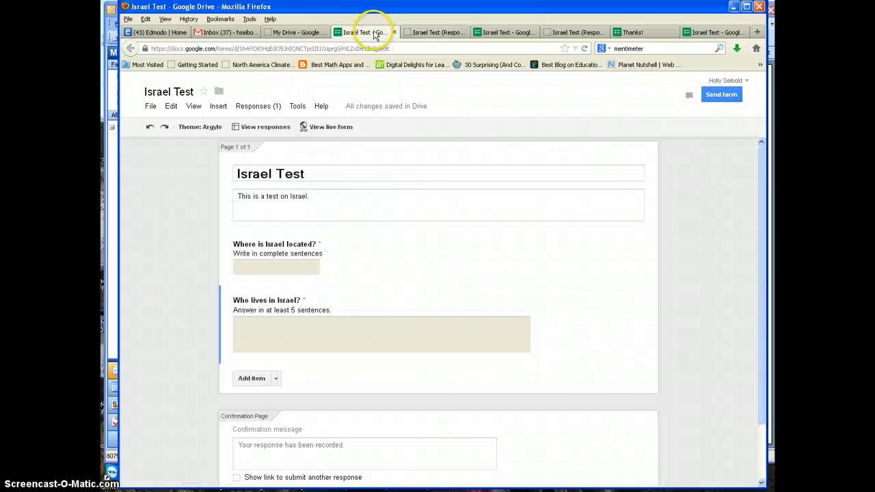
click(257, 106)
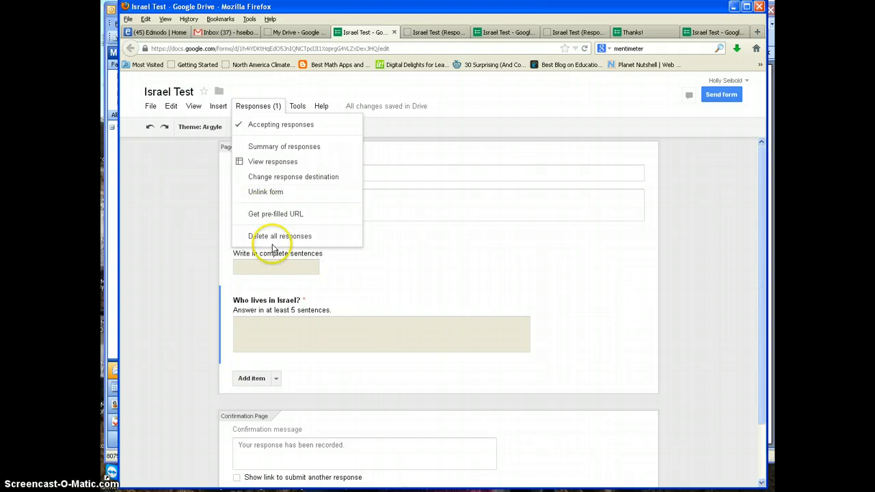
mouse_move(165, 110)
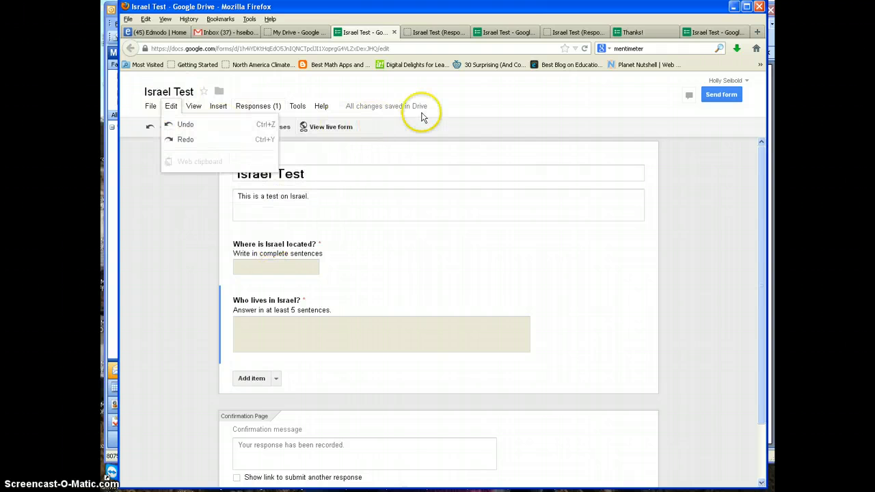
click(169, 242)
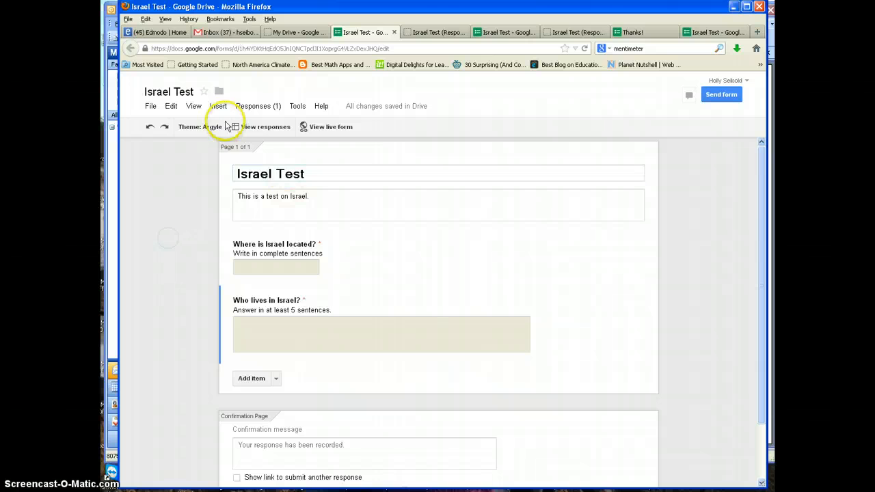
click(192, 108)
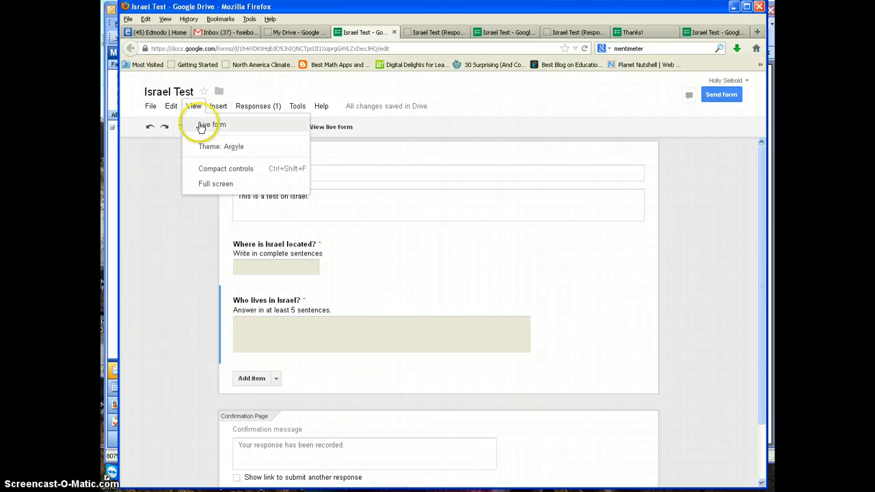
mouse_move(171, 110)
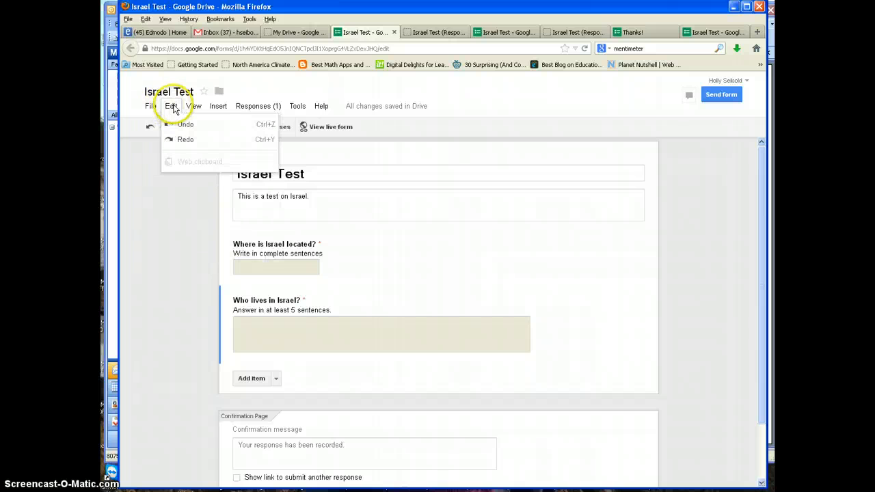
mouse_move(298, 112)
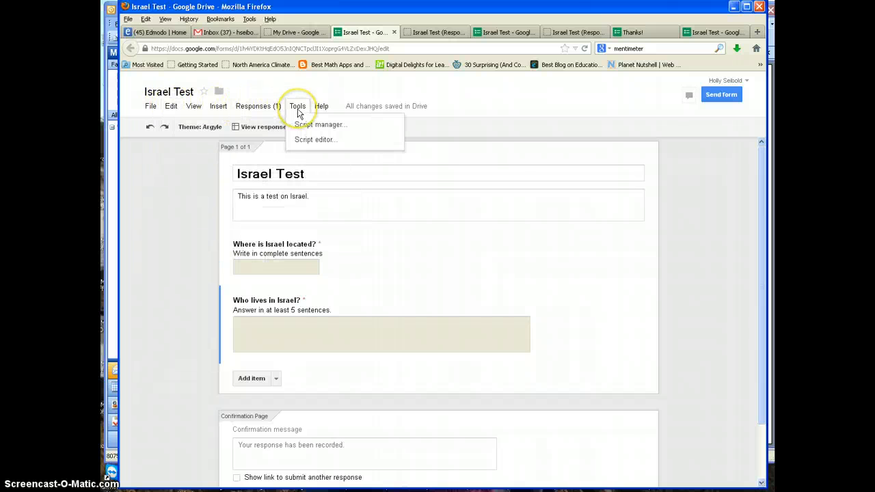
click(185, 245)
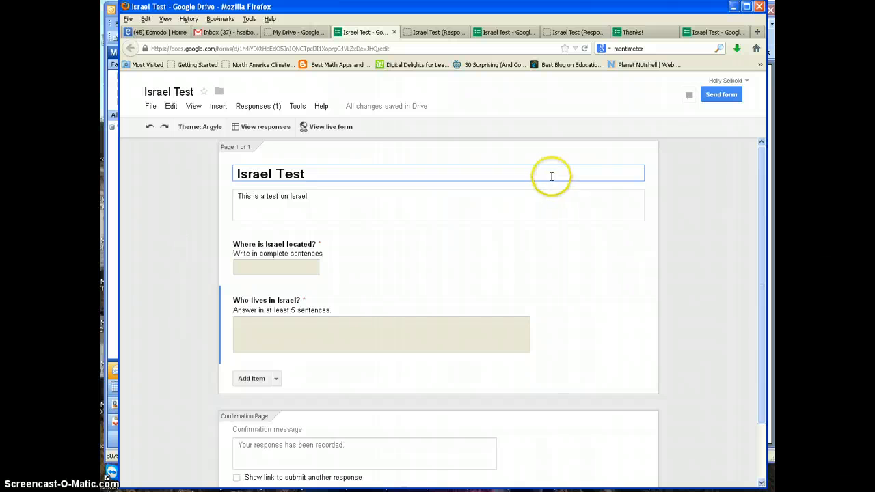
scroll(759, 242, down, 2)
drag(760, 250, 728, 203)
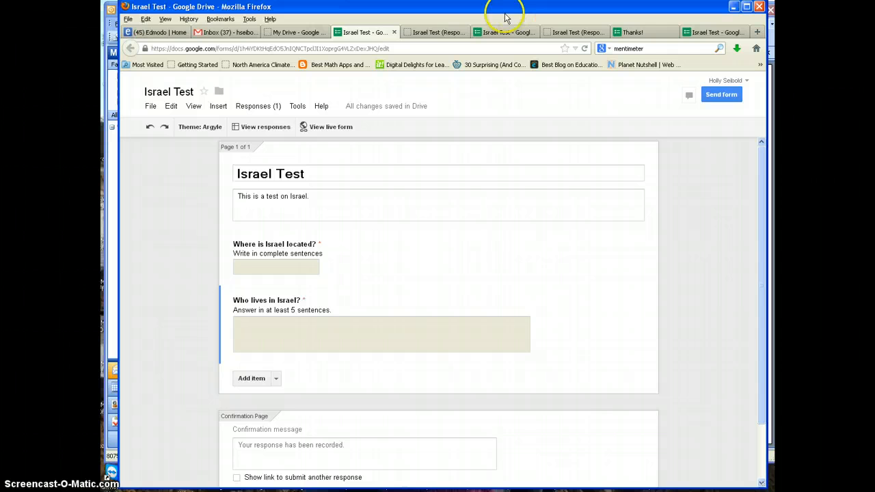
- Close the Israel Test response spreadsheets, response summaries, confirmation page and form editor
click(422, 32)
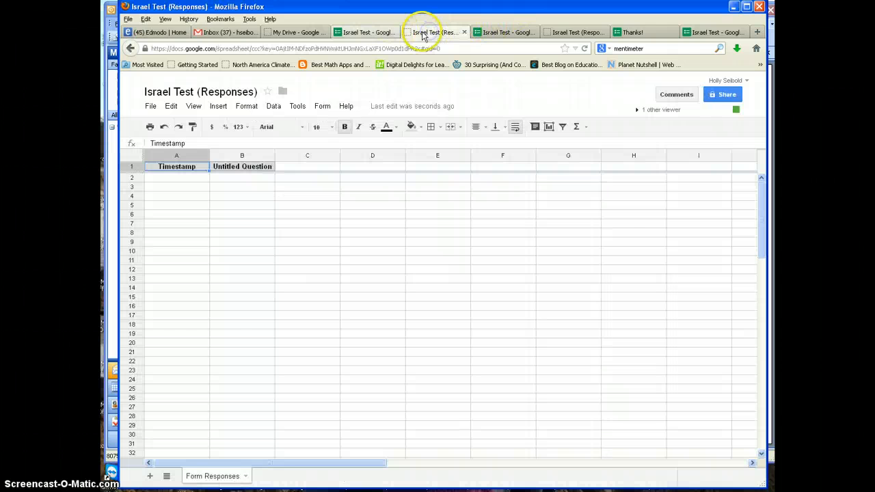
click(463, 33)
click(463, 32)
click(463, 33)
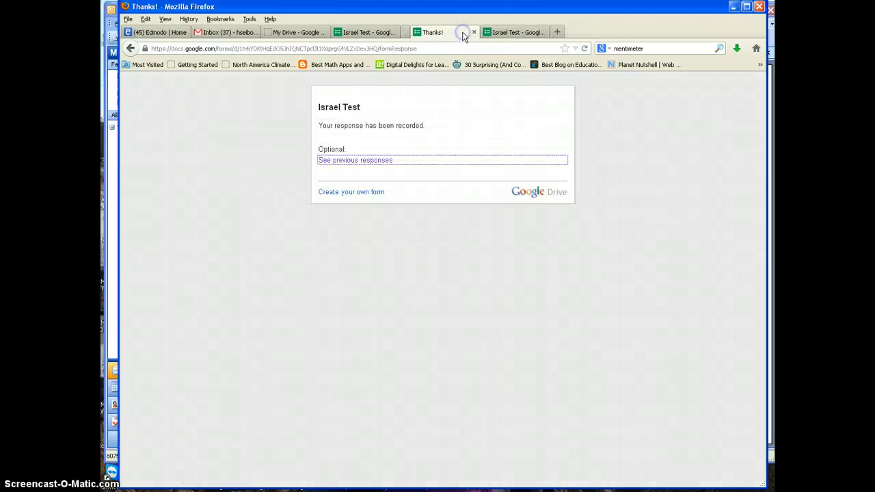
click(464, 32)
click(463, 33)
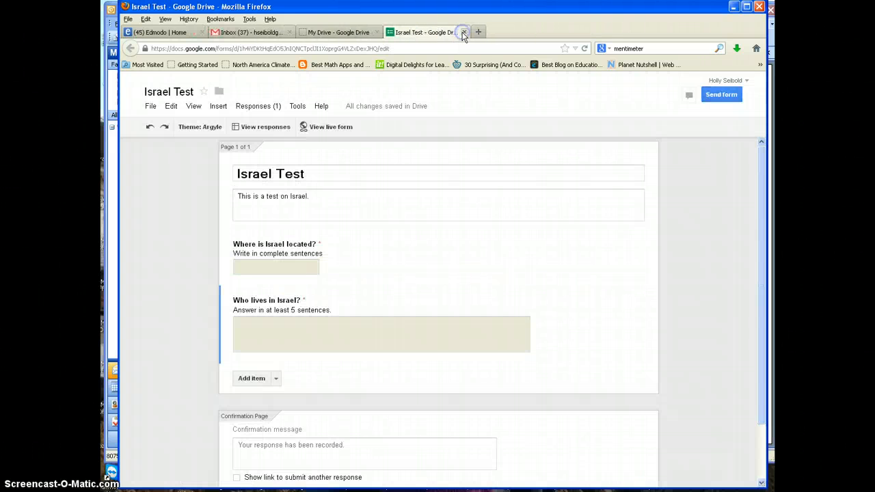
click(463, 33)
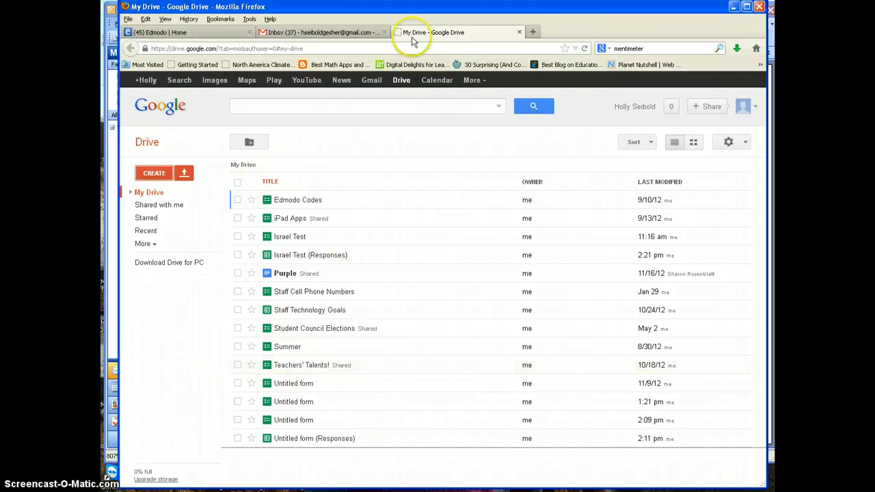
- Switch to the Gmail inbox and open Google Drive from there to list the saved files
click(337, 36)
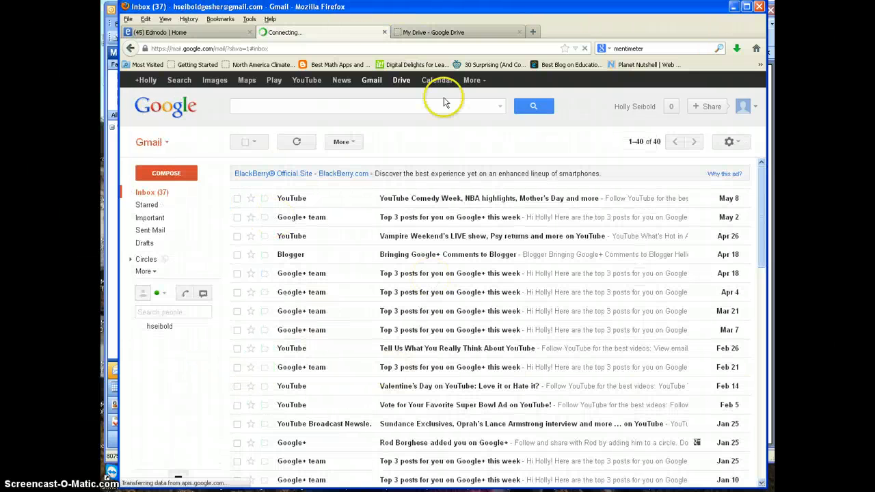
click(402, 82)
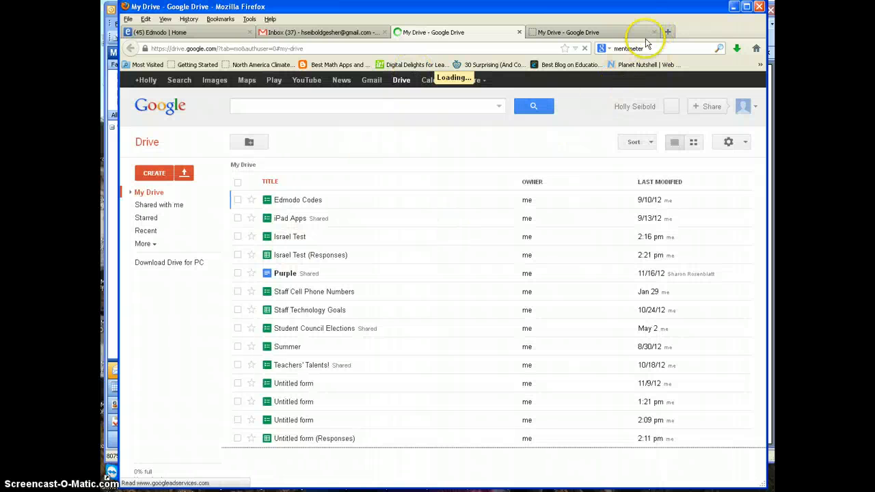
- Close the duplicate My Drive page, open the Israel Test form from the file list, and return to the list
click(655, 33)
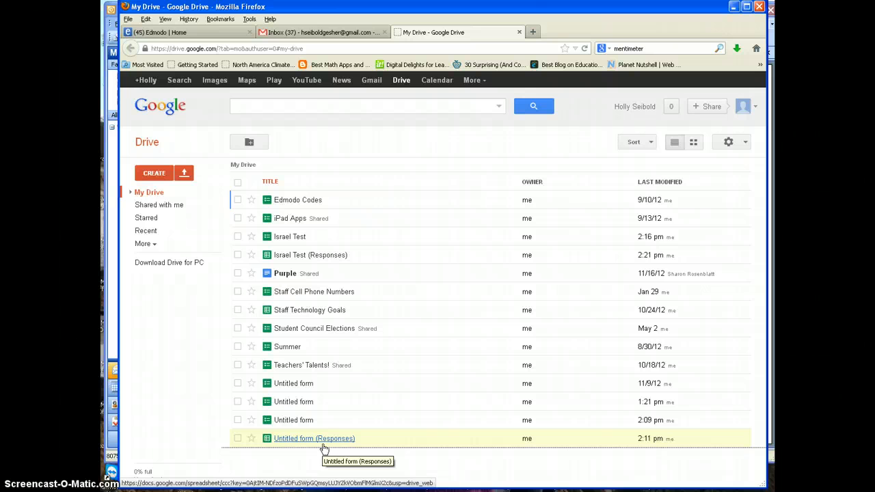
click(288, 237)
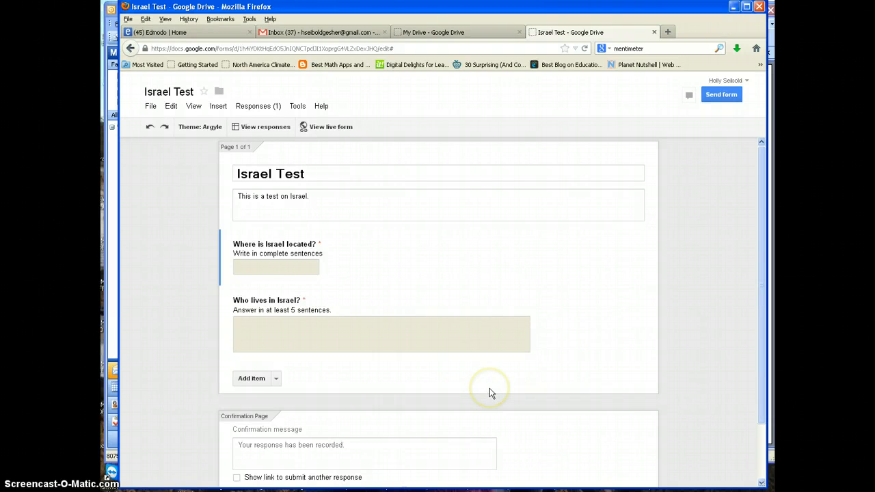
click(469, 32)
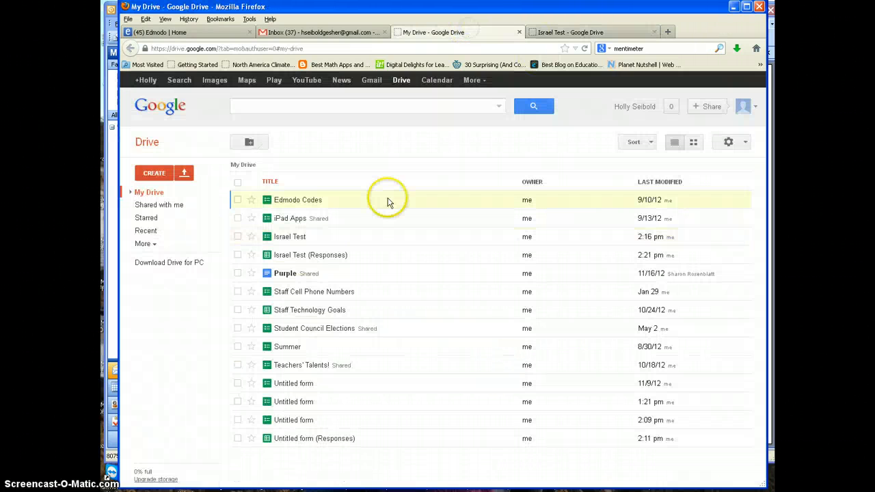
- Open the Israel Test (Responses) spreadsheet from My Drive, look through its rows, and return through the file list to the Gmail inbox
click(288, 255)
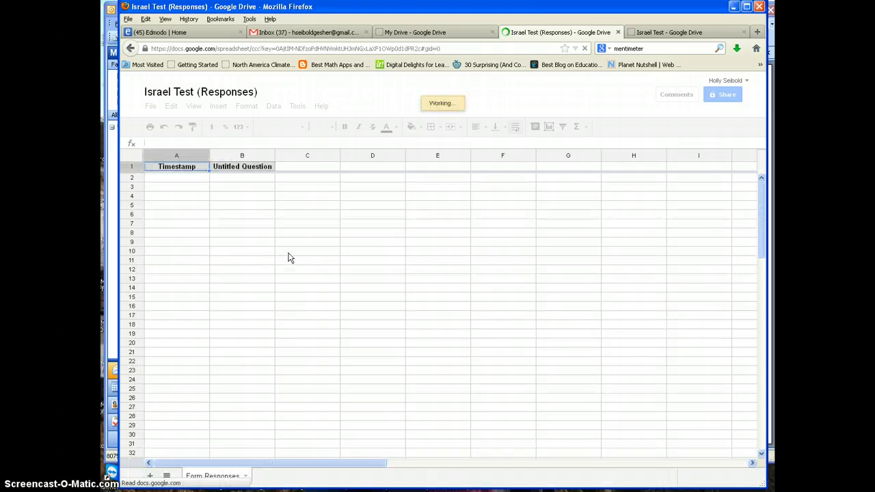
scroll(285, 363, down, 2)
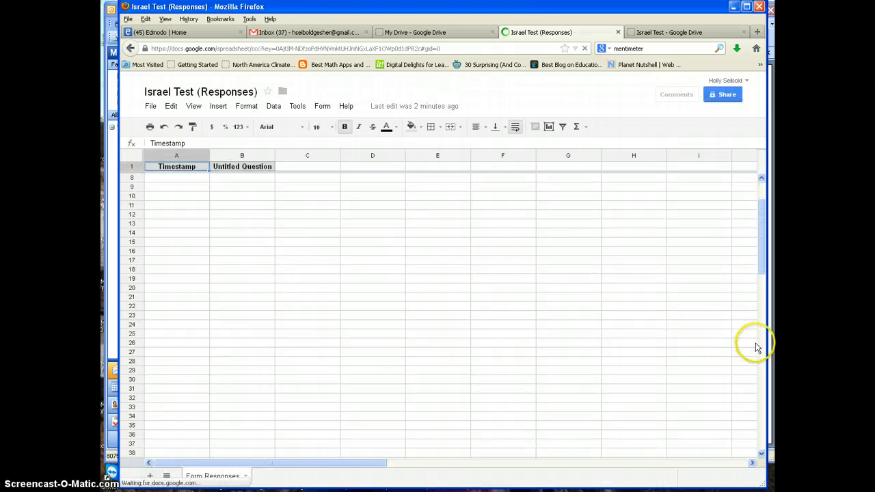
drag(760, 269, 755, 446)
scroll(750, 447, up, 18)
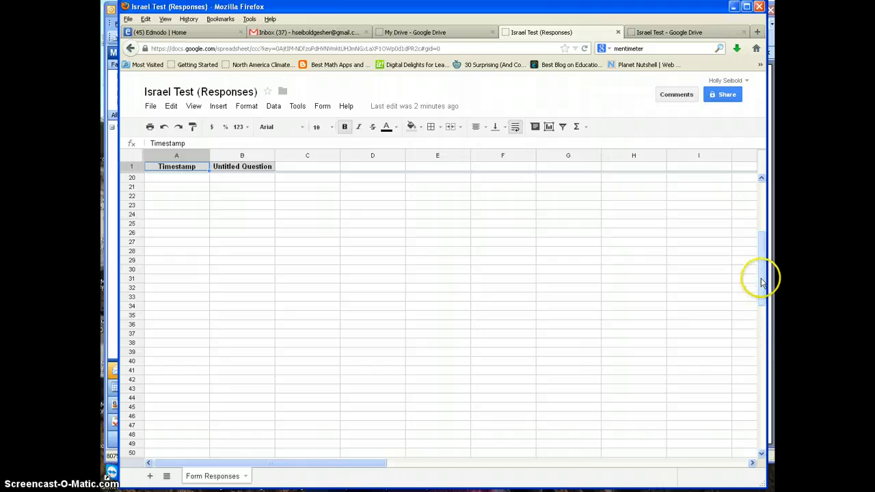
drag(764, 279, 764, 185)
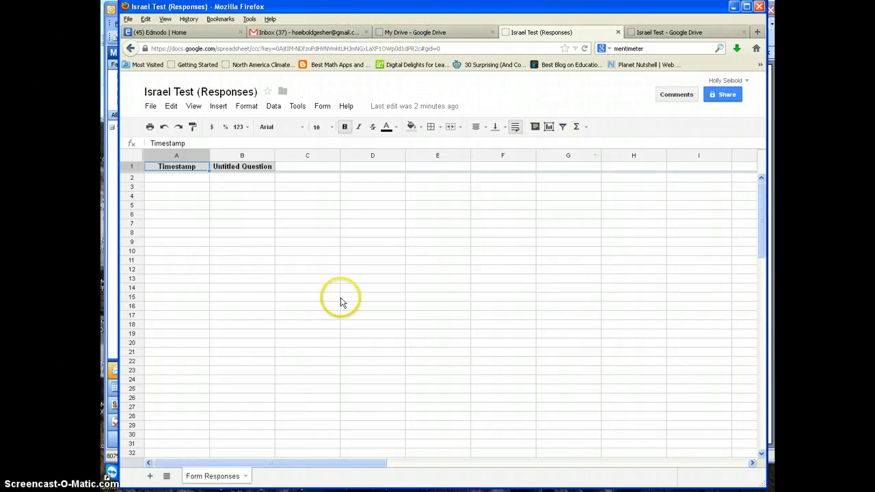
click(446, 32)
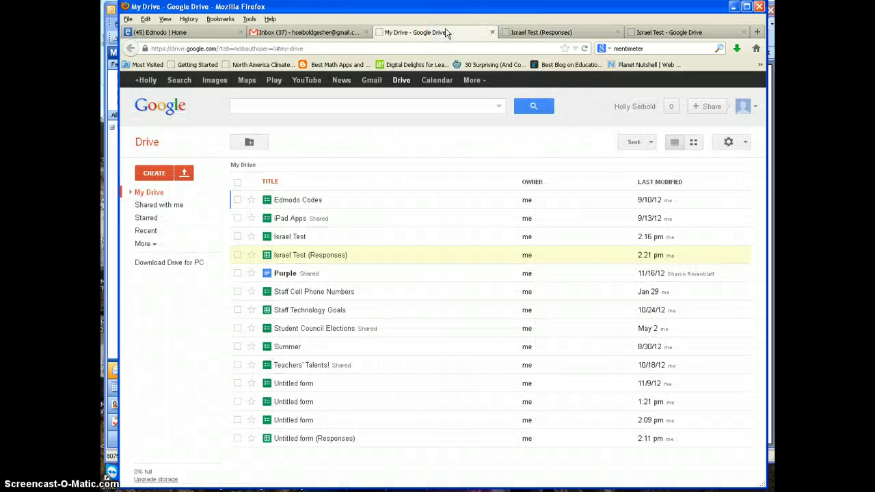
click(333, 33)
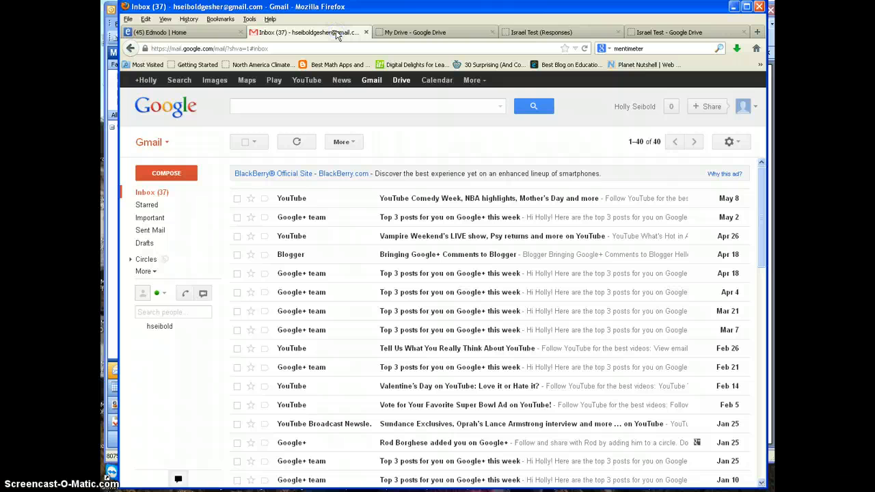